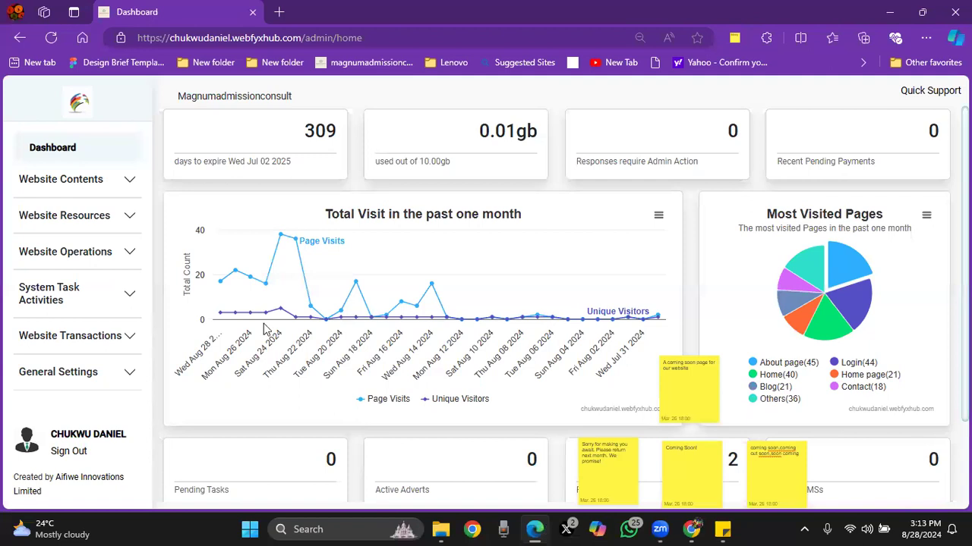
Step: Go to the Website Pages section and start creating a new web page
{"action": "left_click", "coordinate": [106, 182]}
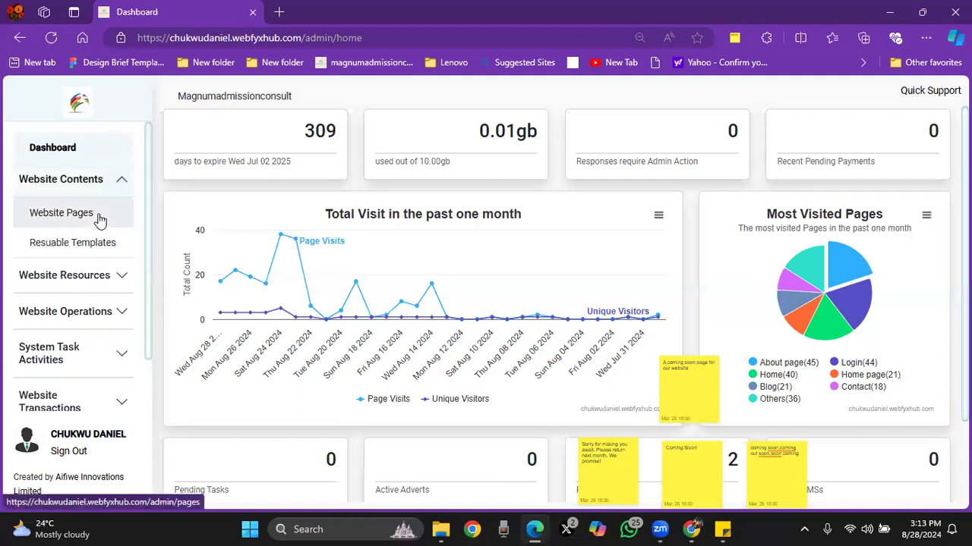
{"action": "left_click", "coordinate": [94, 215]}
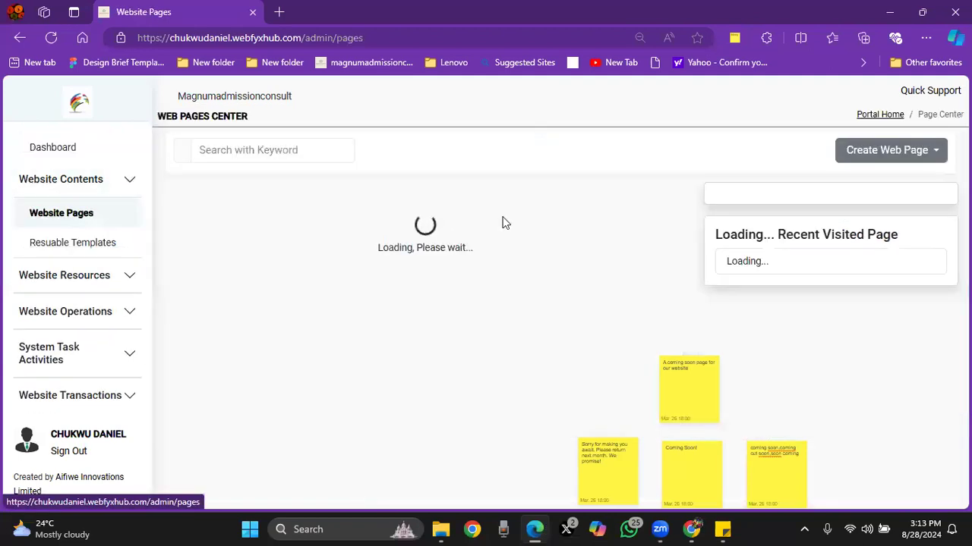
{"action": "left_click", "coordinate": [847, 155]}
{"action": "left_click", "coordinate": [861, 181]}
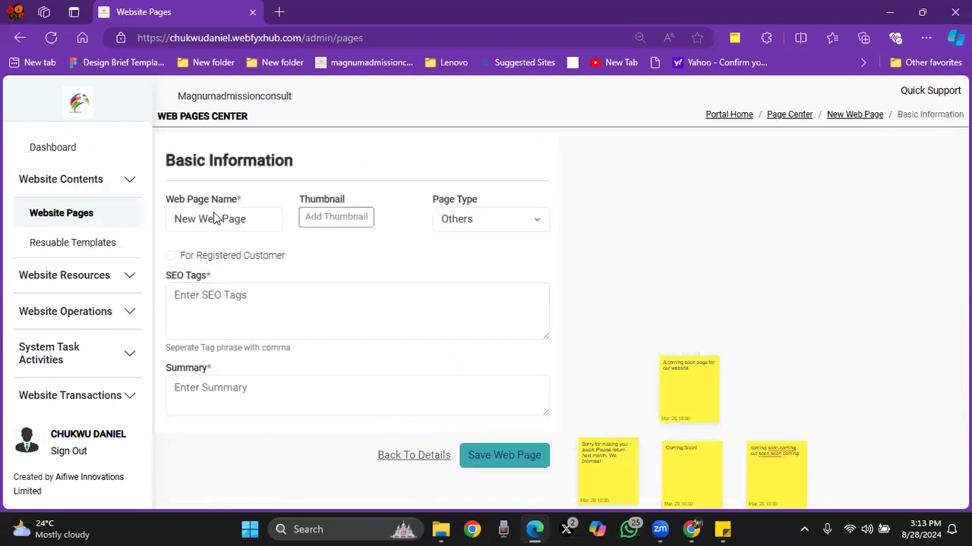
Step: Name the new web page "Coming Soon!"
{"action": "left_click", "coordinate": [216, 219]}
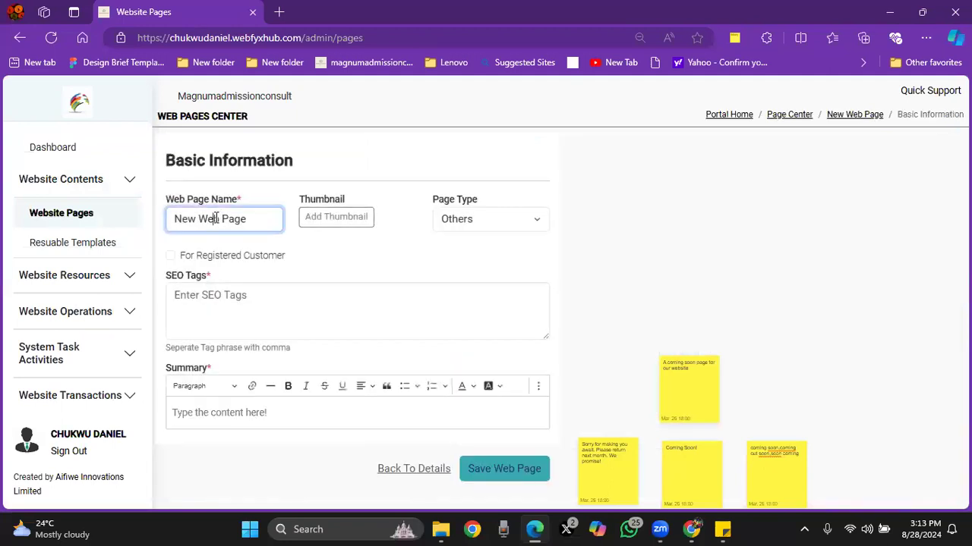
{"action": "triple_click", "coordinate": [216, 218]}
{"action": "type", "text": "coming soon"}
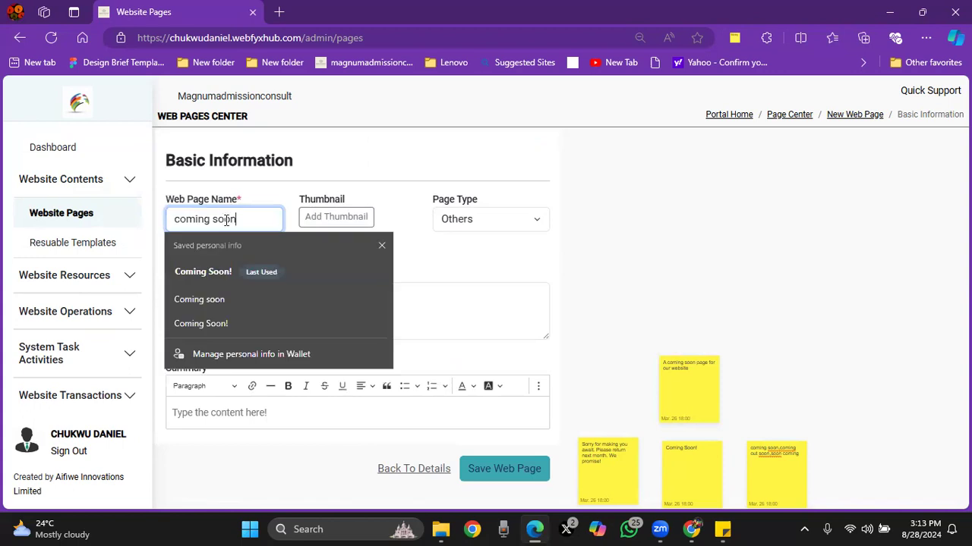
{"action": "left_click", "coordinate": [244, 272]}
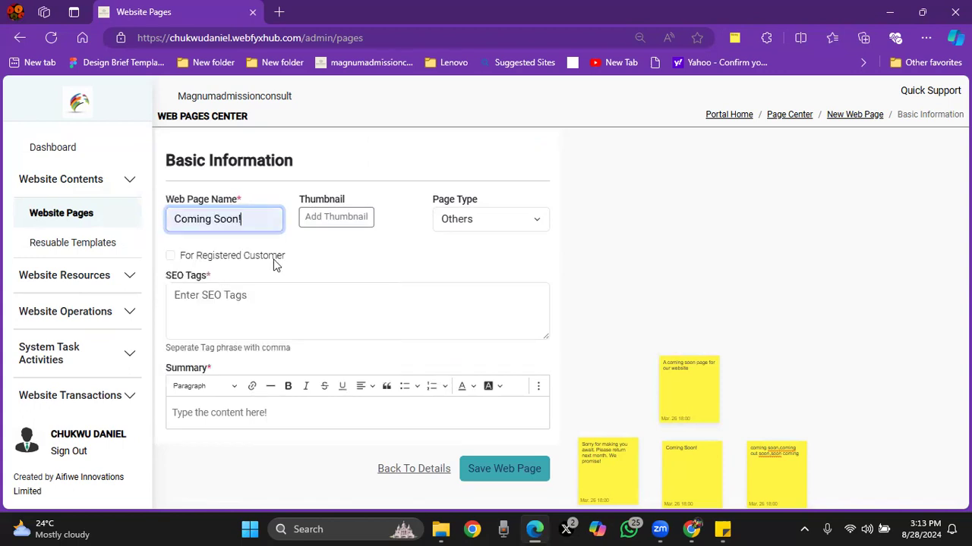
Step: Copy "coming soon,coming out soon,soon coming" from the sticky note into the page's SEO tags
{"action": "left_click", "coordinate": [231, 299]}
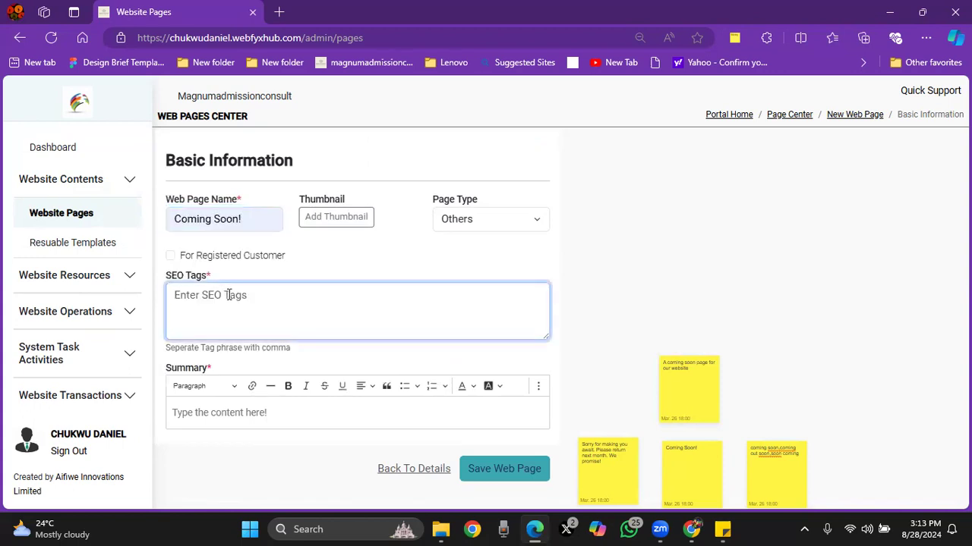
{"action": "left_click", "coordinate": [778, 461]}
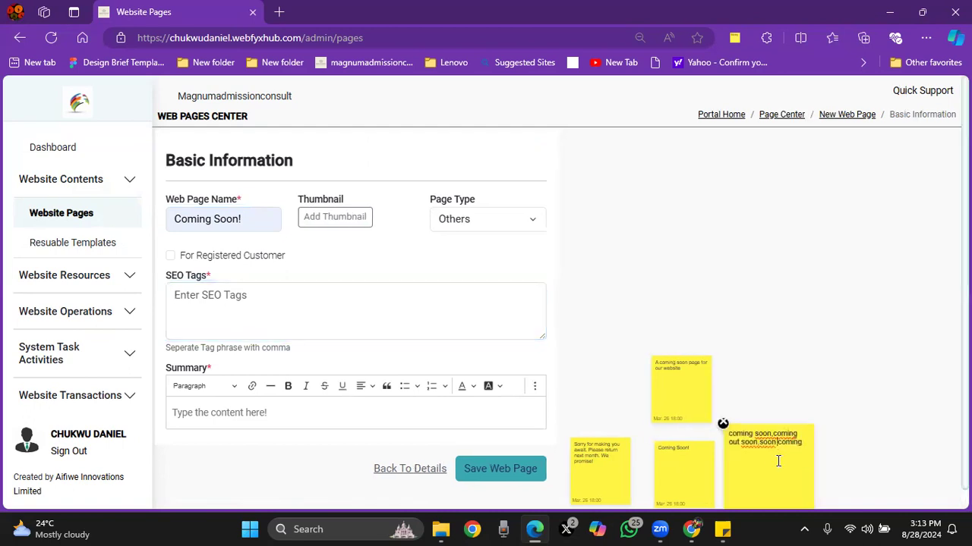
{"action": "left_click", "coordinate": [769, 435]}
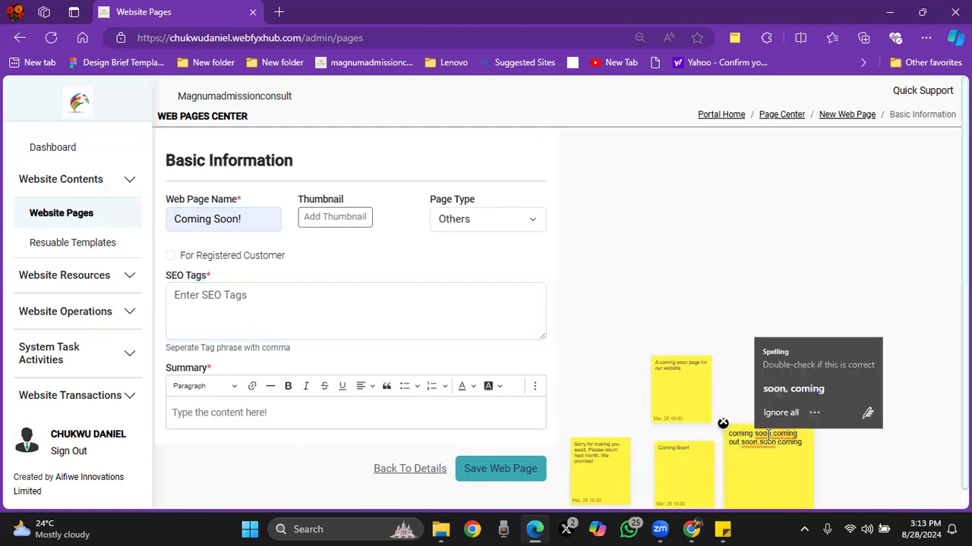
{"action": "key", "text": "ctrl+a"}
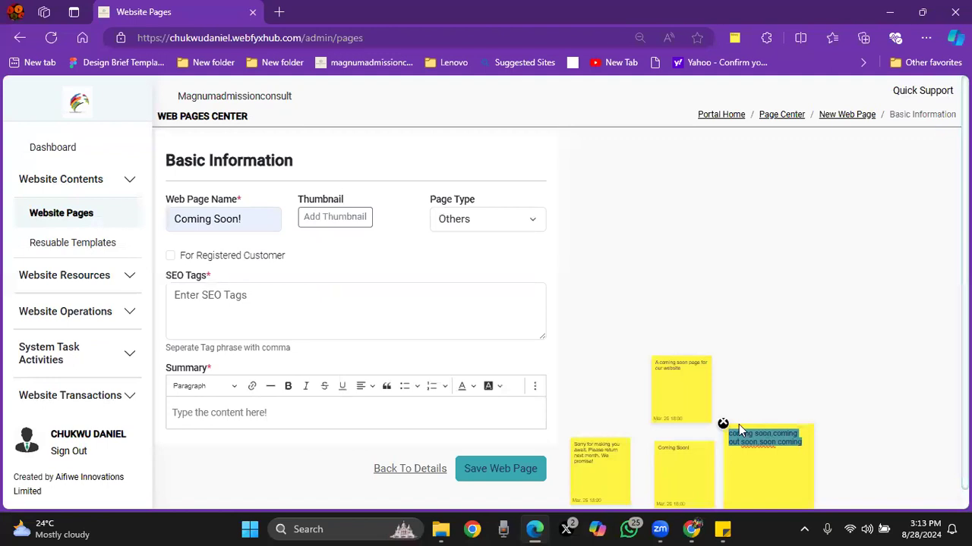
{"action": "left_click", "coordinate": [239, 273]}
{"action": "left_click", "coordinate": [227, 298]}
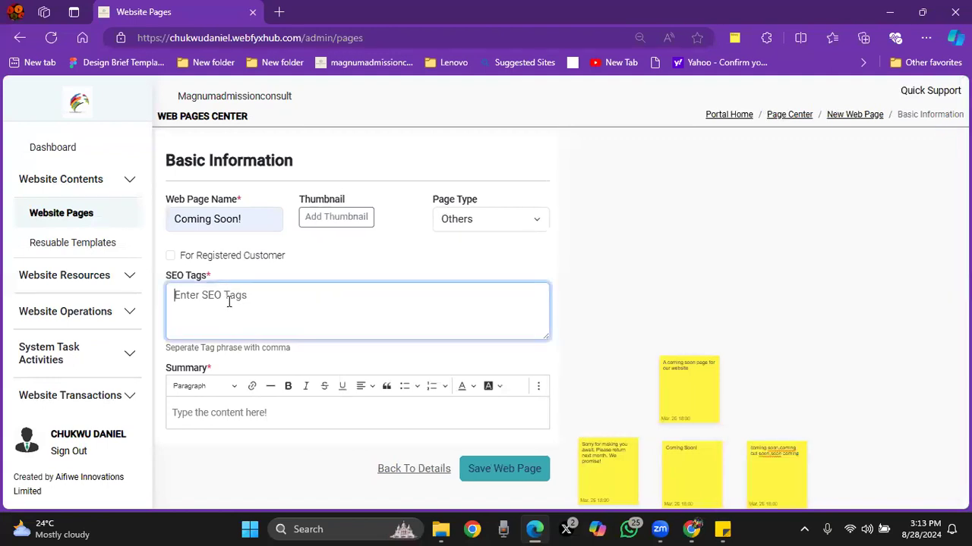
{"action": "type", "text": "coming soon,coming out soon,soon coming"}
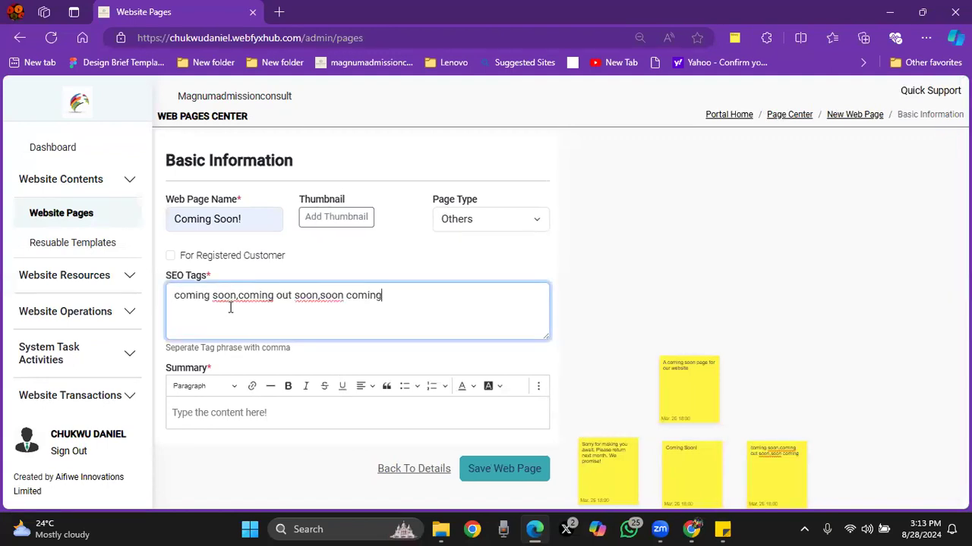
Step: Copy the sticky note text "A coming soon page for our website" into the page summary and save the web page
{"action": "left_click", "coordinate": [247, 407]}
{"action": "mouse_move", "coordinate": [641, 476]}
{"action": "mouse_move", "coordinate": [683, 379]}
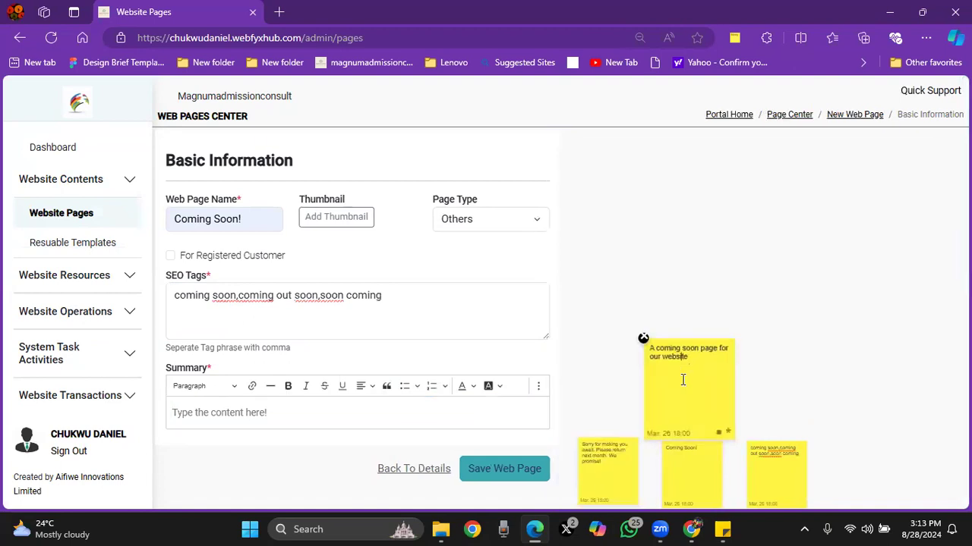
{"action": "triple_click", "coordinate": [675, 364]}
{"action": "key", "text": "ctrl+c"}
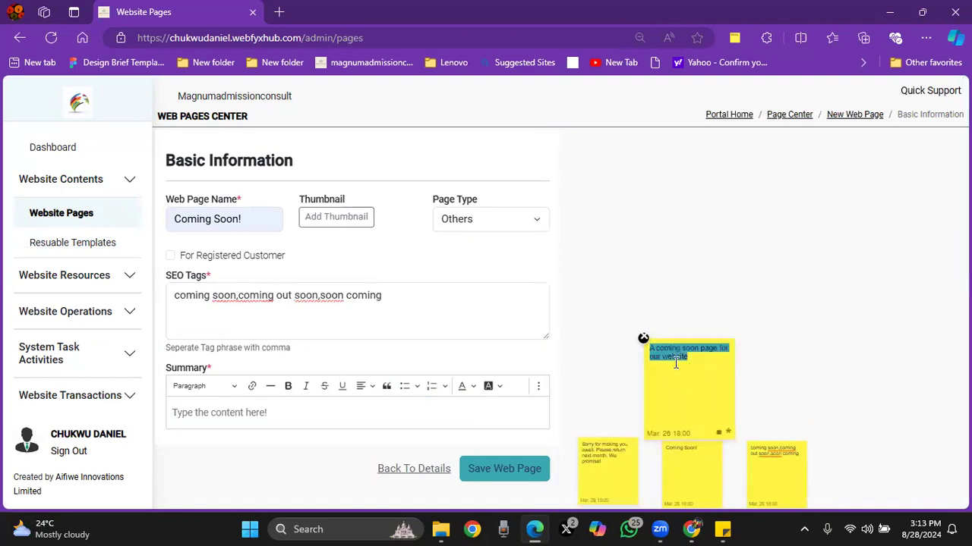
{"action": "left_click", "coordinate": [227, 414]}
{"action": "key", "text": "ctrl+v"}
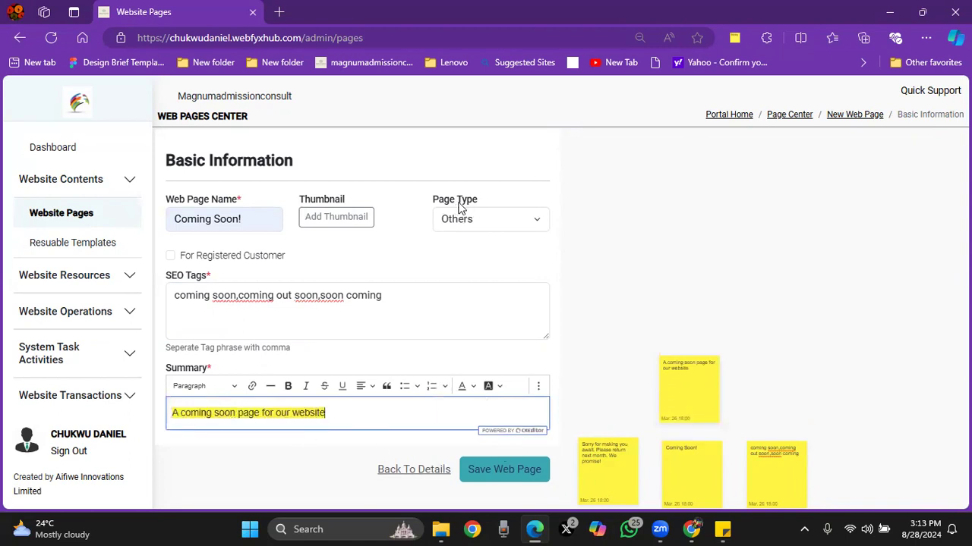
{"action": "left_click", "coordinate": [509, 471]}
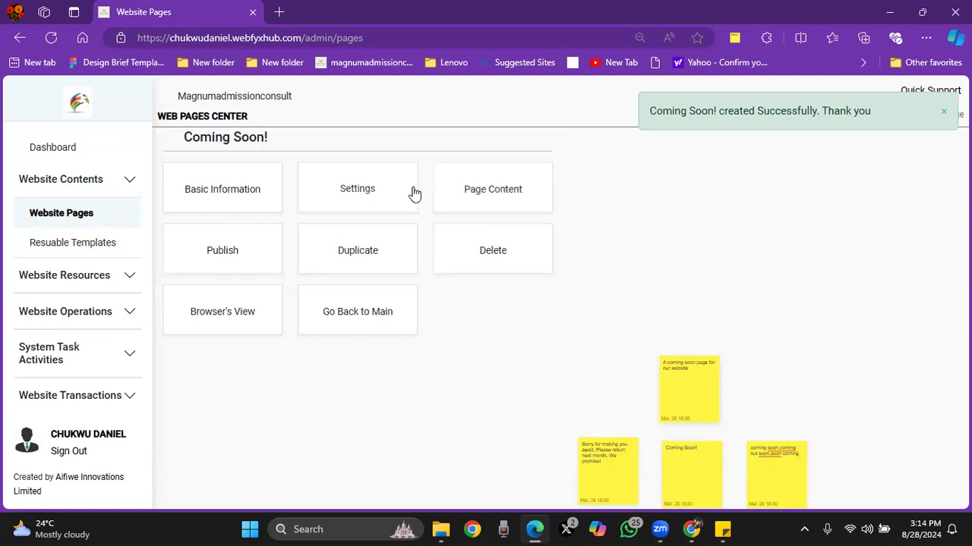
Step: Open the Coming Soon! page's content for editing and add a new row to its page layers
{"action": "left_click", "coordinate": [501, 193]}
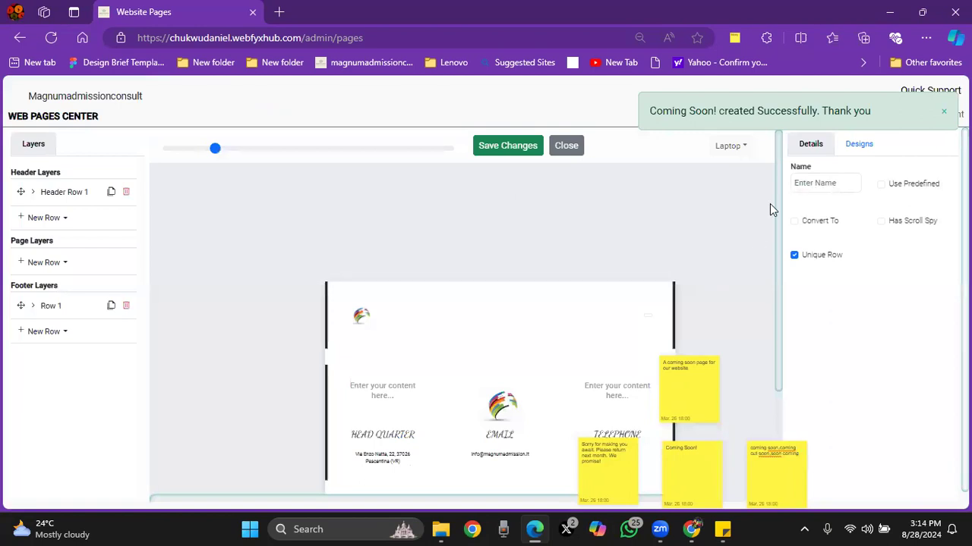
{"action": "scroll", "coordinate": [778, 192], "scroll_direction": "down", "scroll_amount": 1}
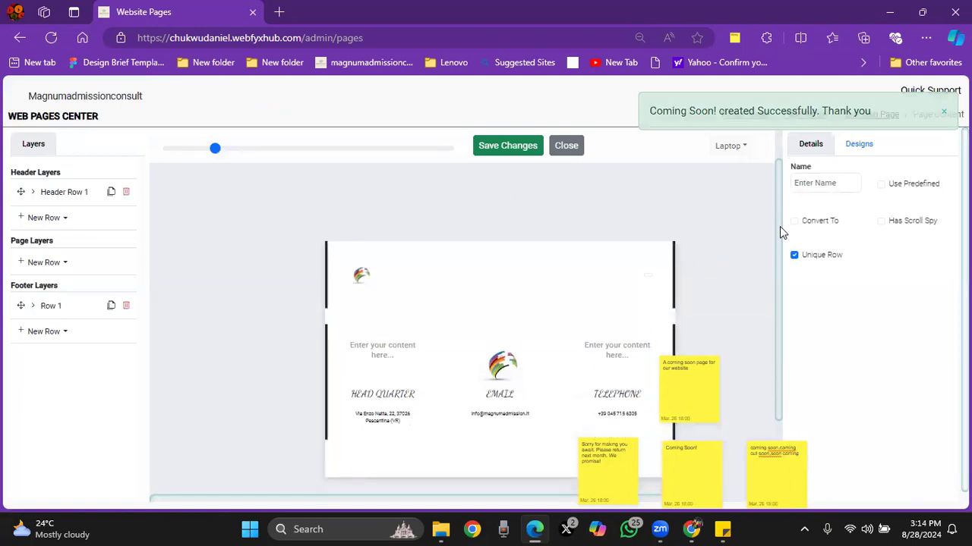
{"action": "left_click", "coordinate": [52, 263]}
{"action": "left_click", "coordinate": [56, 284]}
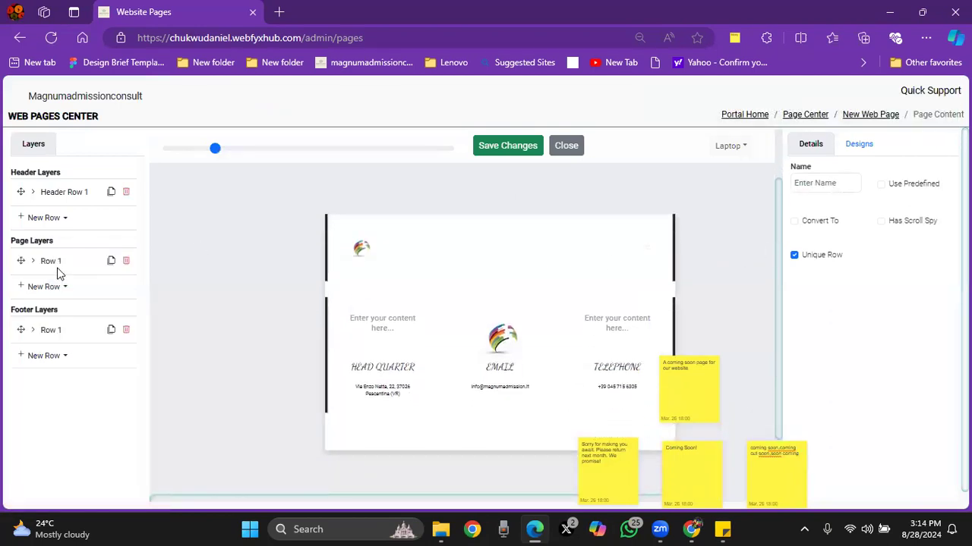
{"action": "left_click", "coordinate": [59, 265]}
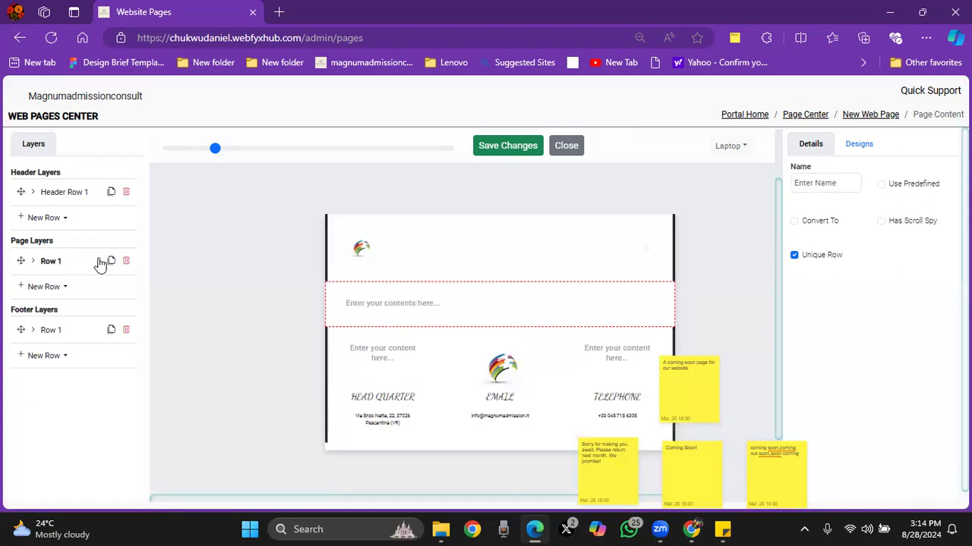
Step: Set the new page row's background image to OIP_14_.jpg from the Coming soon folder
{"action": "left_click", "coordinate": [854, 147]}
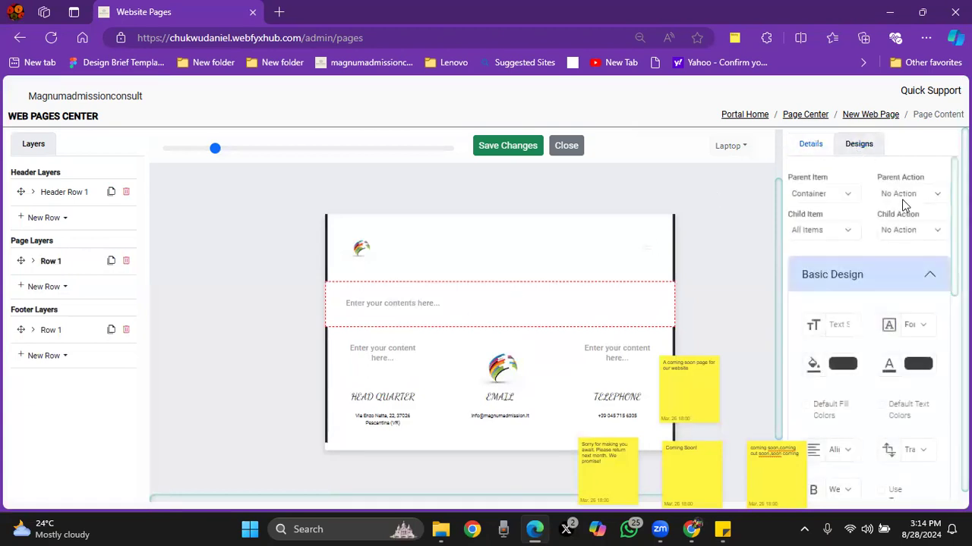
{"action": "scroll", "coordinate": [936, 349], "scroll_direction": "down", "scroll_amount": 5}
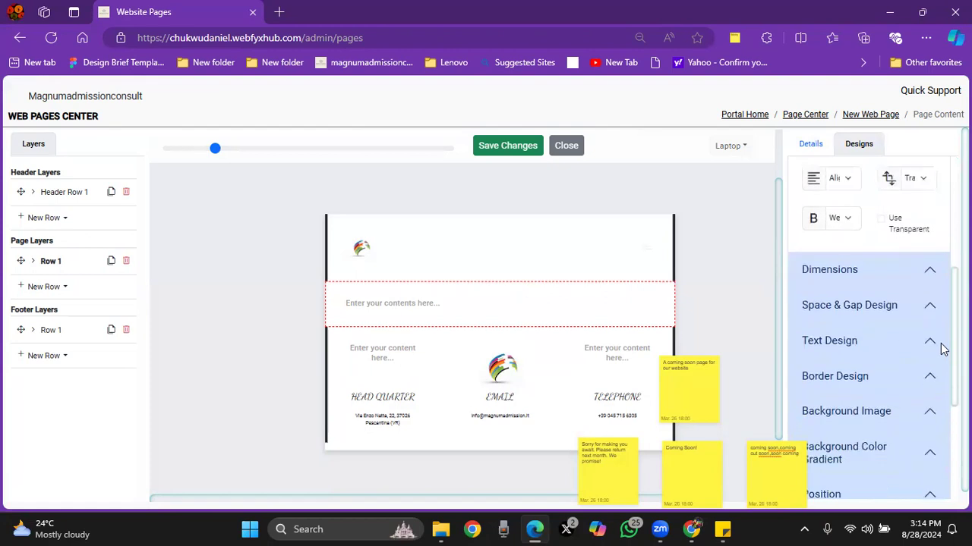
{"action": "left_click", "coordinate": [861, 349]}
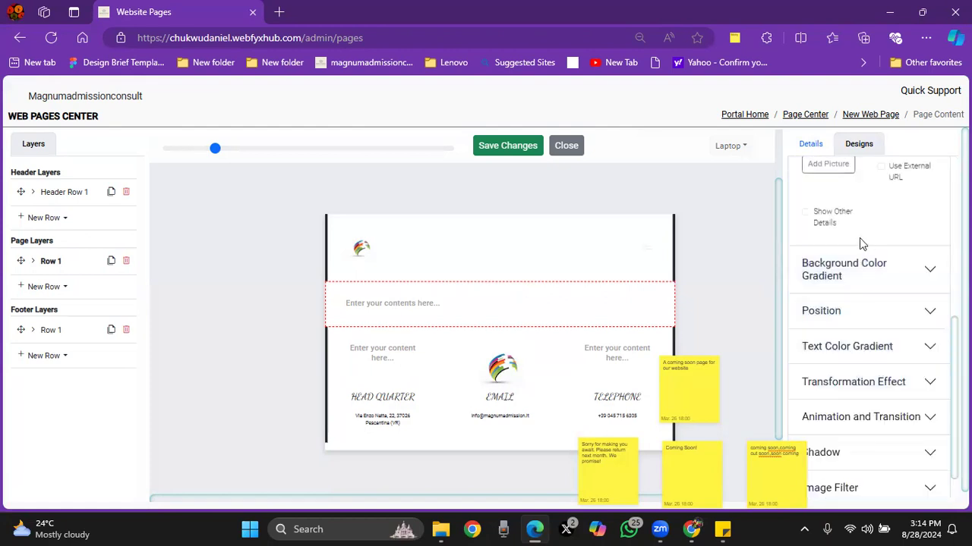
{"action": "scroll", "coordinate": [835, 337], "scroll_direction": "up", "scroll_amount": 3}
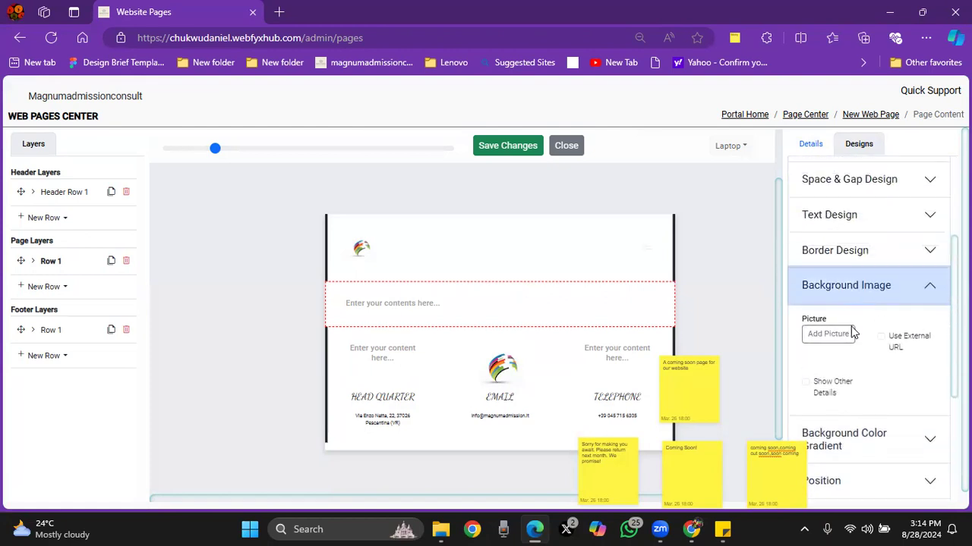
{"action": "left_click", "coordinate": [835, 334]}
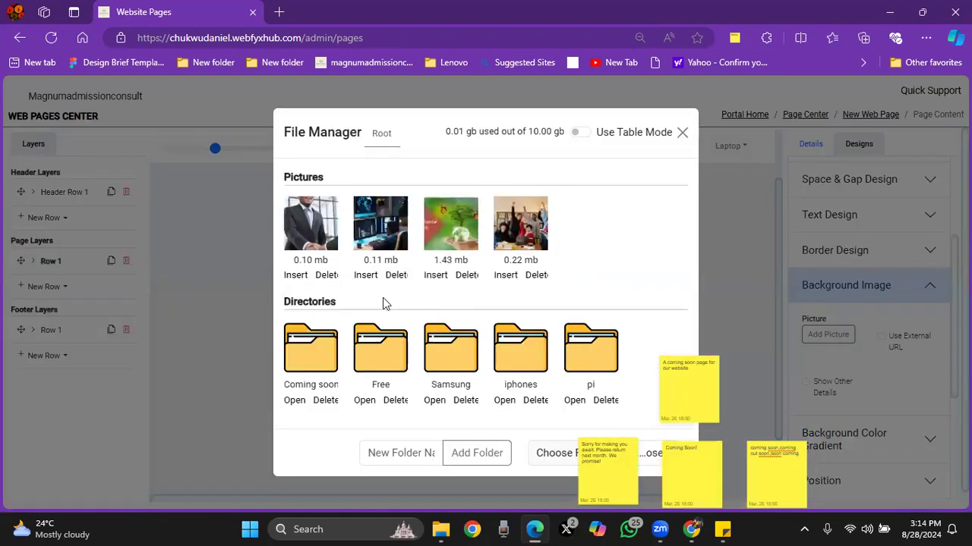
{"action": "left_click", "coordinate": [296, 402]}
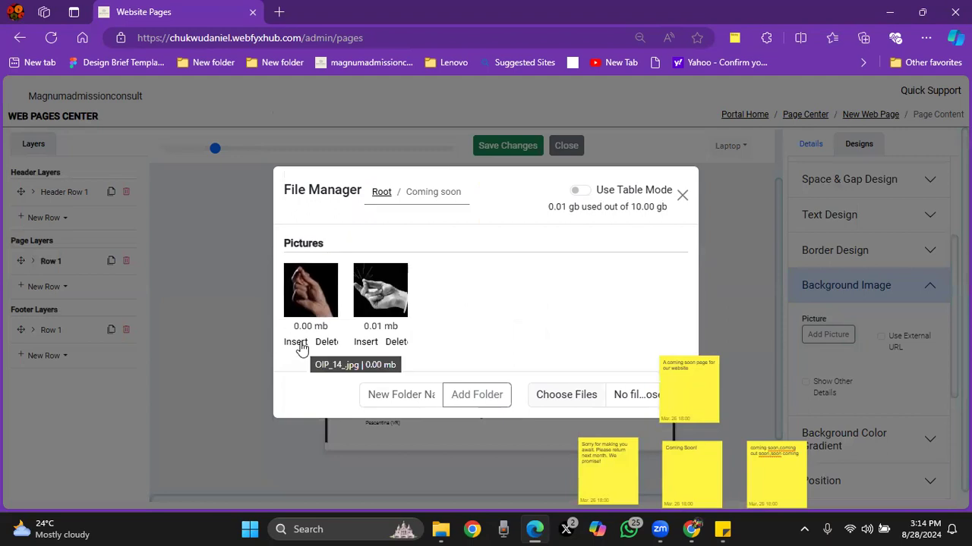
{"action": "left_click", "coordinate": [297, 343]}
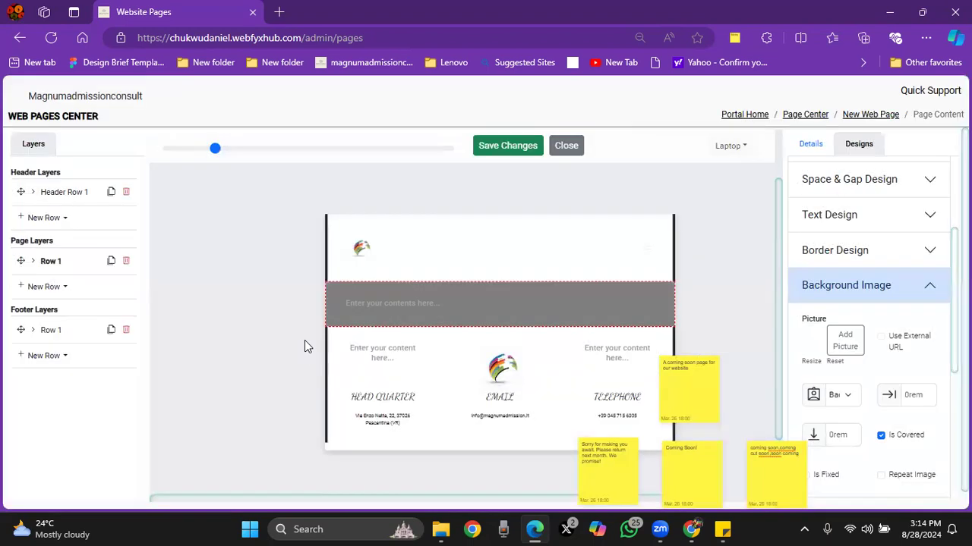
Step: Set the page row's height to 40 in its dimensions
{"action": "left_click", "coordinate": [851, 279]}
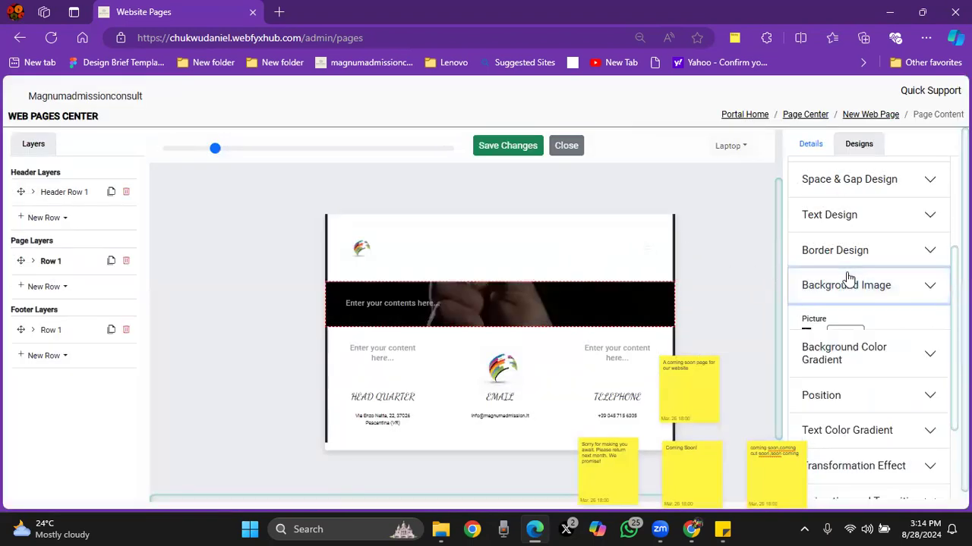
{"action": "scroll", "coordinate": [850, 278], "scroll_direction": "up", "scroll_amount": 3}
{"action": "left_click", "coordinate": [839, 310]}
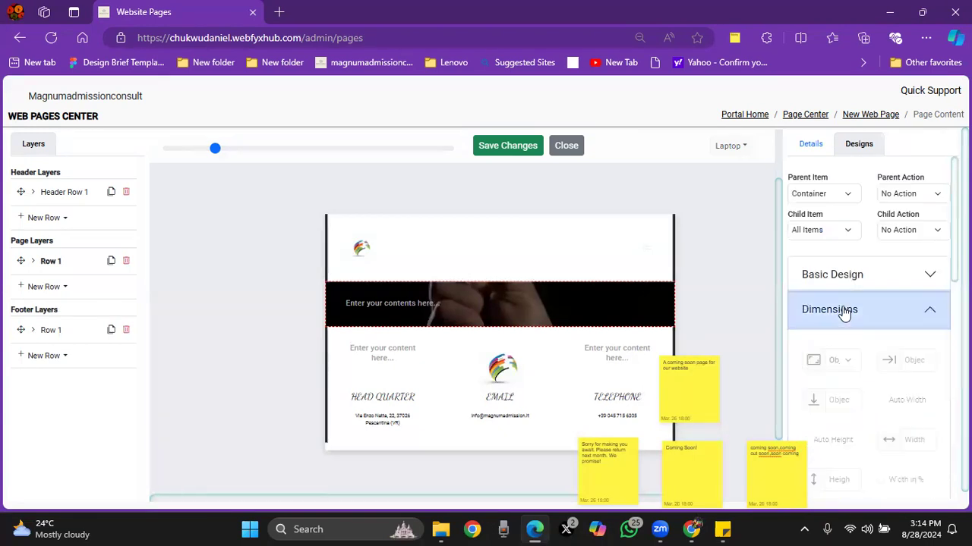
{"action": "scroll", "coordinate": [868, 326], "scroll_direction": "down", "scroll_amount": 2}
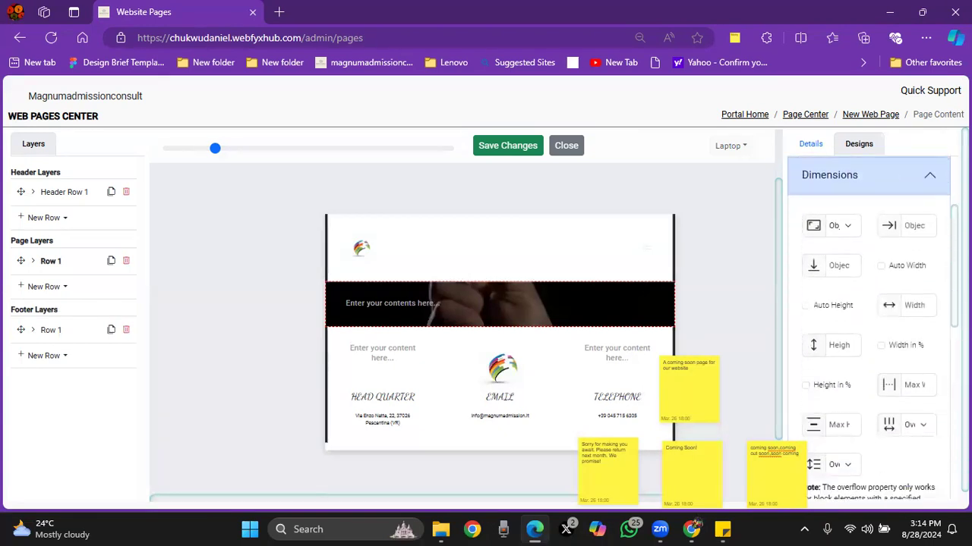
{"action": "left_click", "coordinate": [837, 348]}
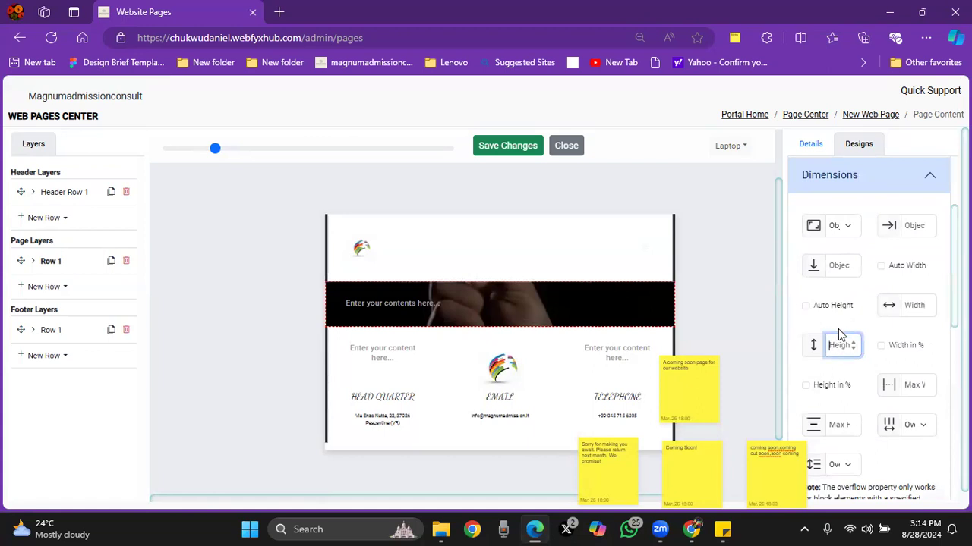
{"action": "type", "text": "40"}
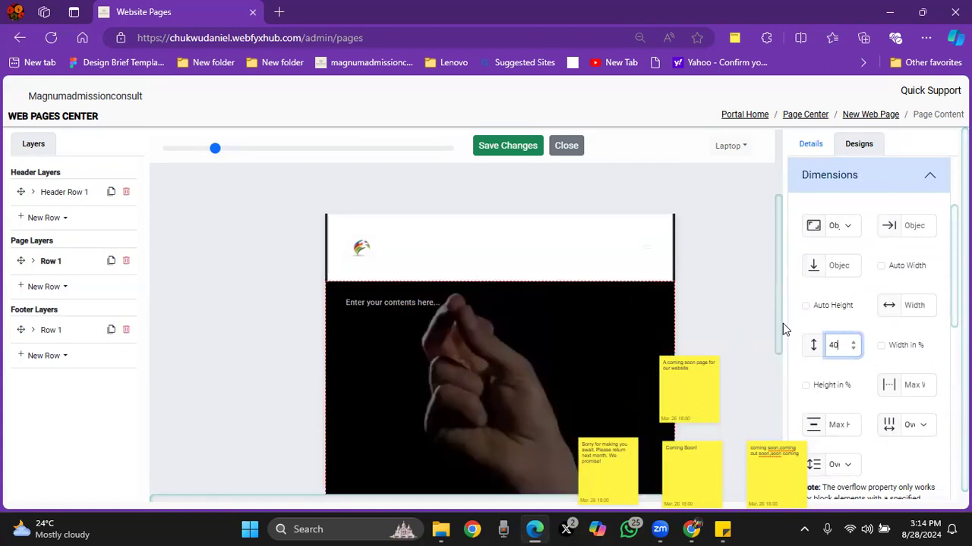
Step: Add a write-up content block to the page row and set its laptop and tablet widths to 25% (Quater)
{"action": "scroll", "coordinate": [778, 341], "scroll_direction": "down", "scroll_amount": 1}
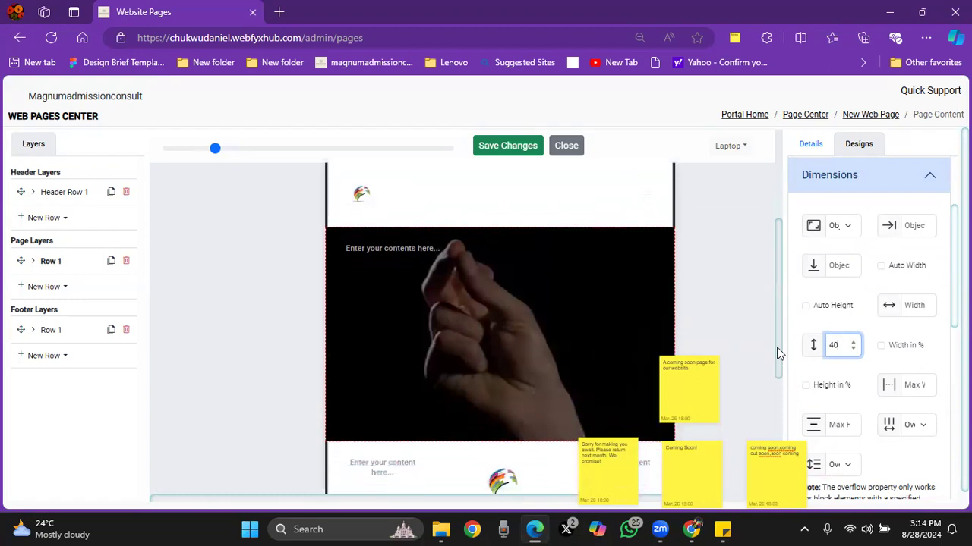
{"action": "left_click", "coordinate": [32, 263]}
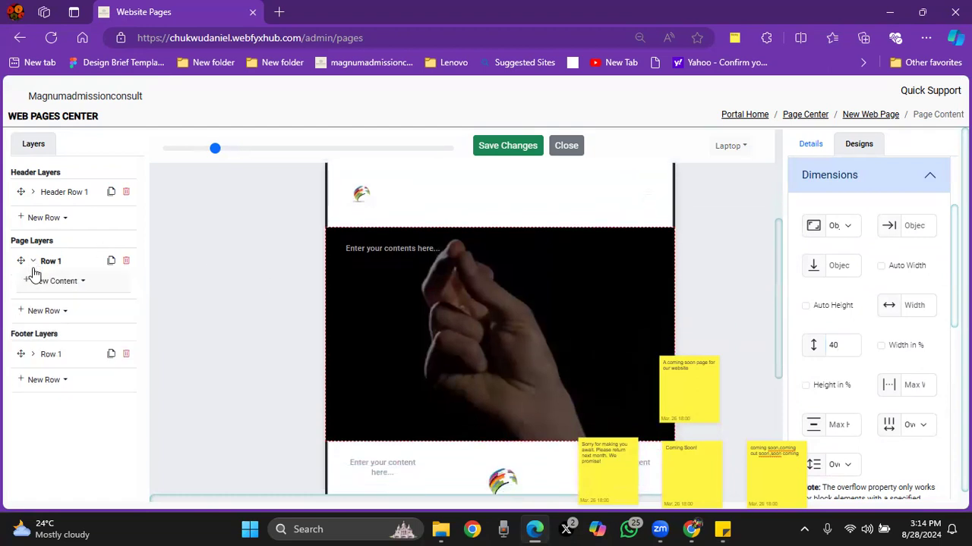
{"action": "left_click", "coordinate": [50, 282]}
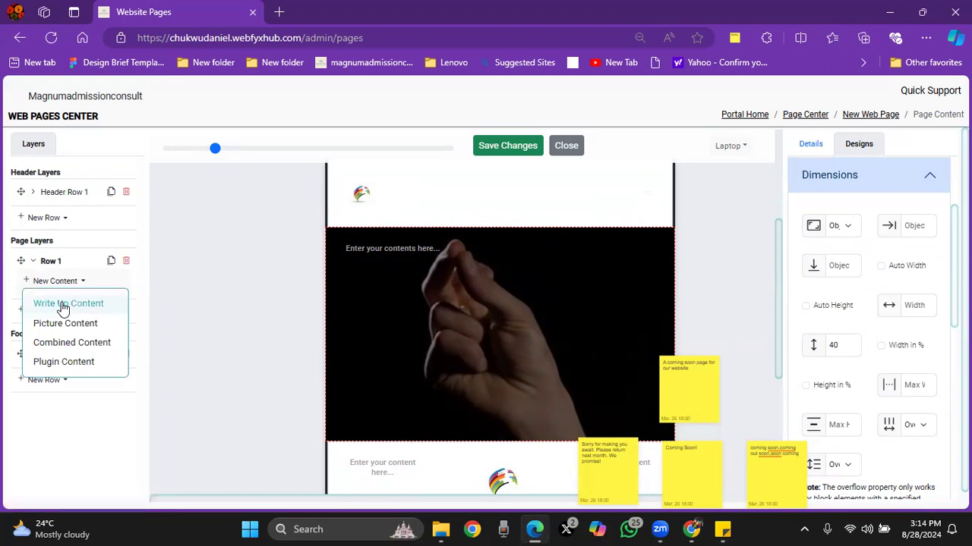
{"action": "left_click", "coordinate": [63, 305]}
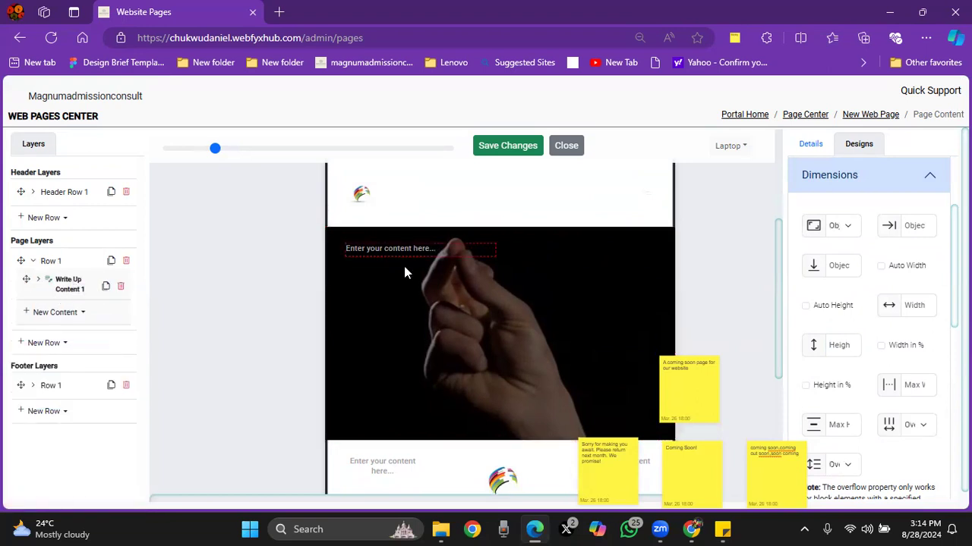
{"action": "left_click", "coordinate": [811, 143]}
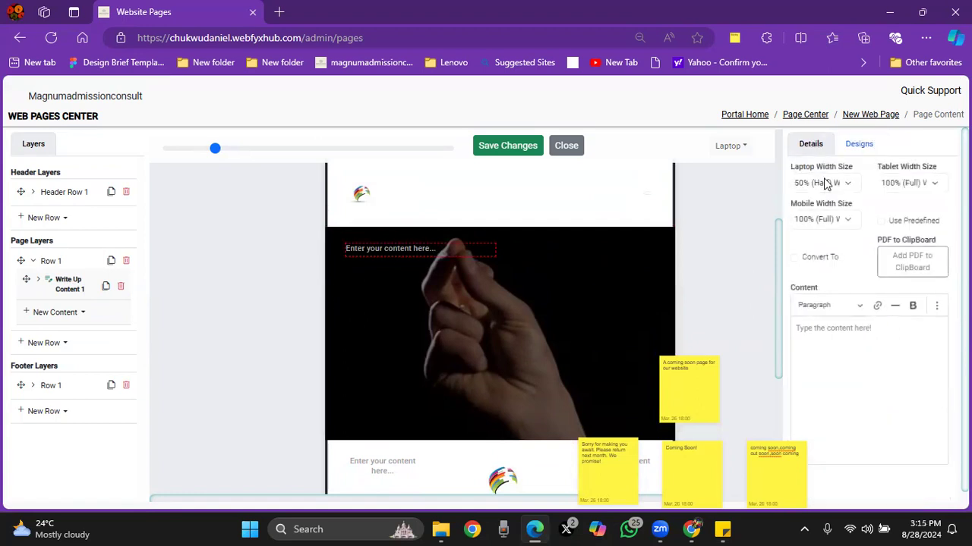
{"action": "left_click", "coordinate": [826, 185]}
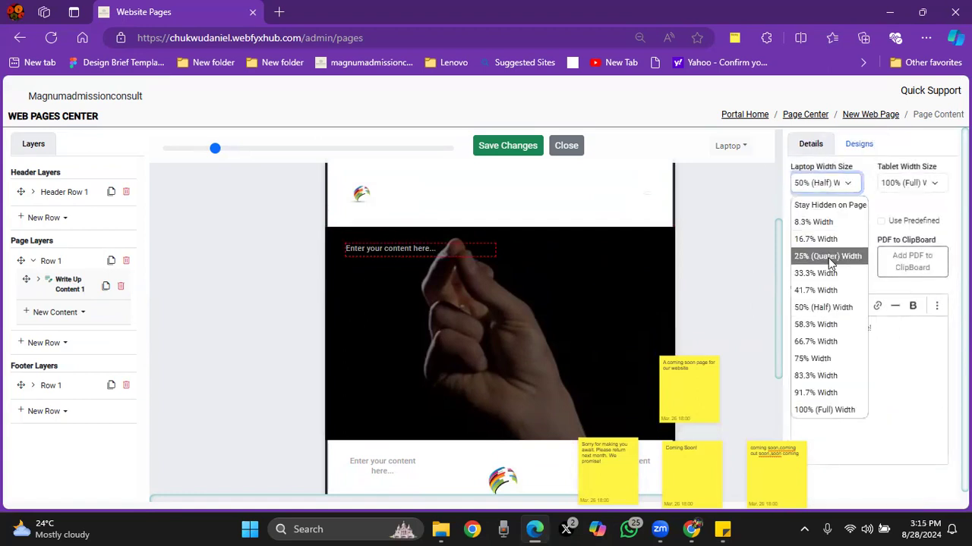
{"action": "left_click", "coordinate": [830, 261]}
{"action": "left_click", "coordinate": [905, 182]}
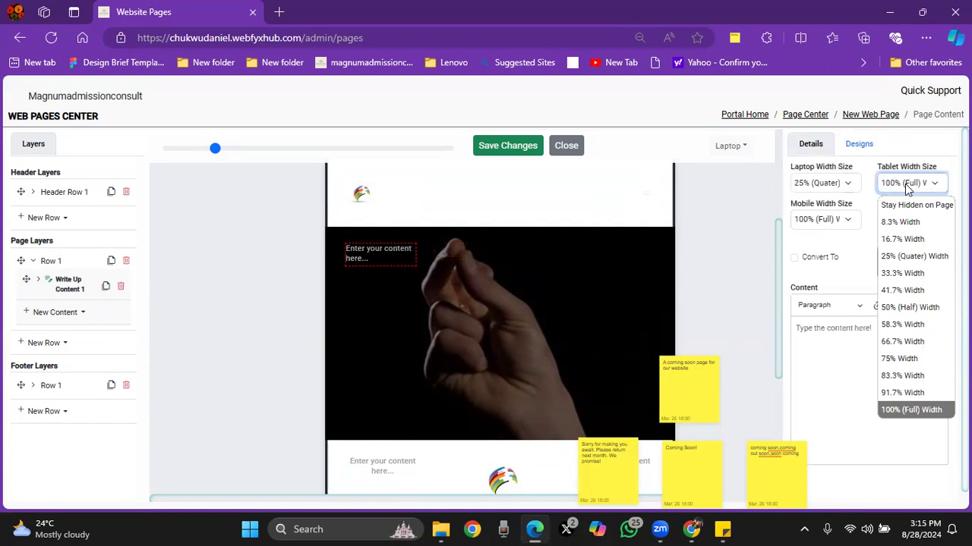
{"action": "left_click", "coordinate": [898, 256]}
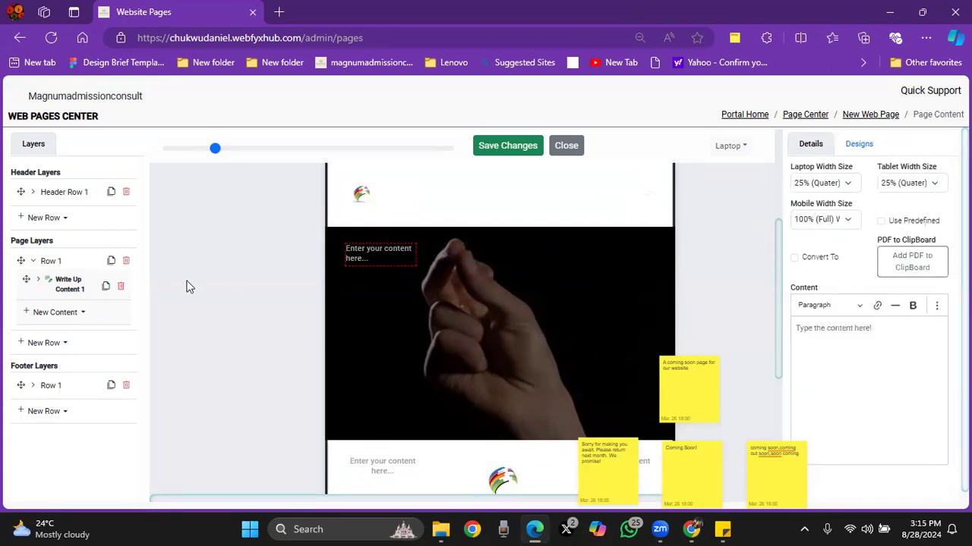
Step: Add a second write-up content block to the page row and set its laptop and tablet widths to 50% (Half)
{"action": "left_click", "coordinate": [61, 312]}
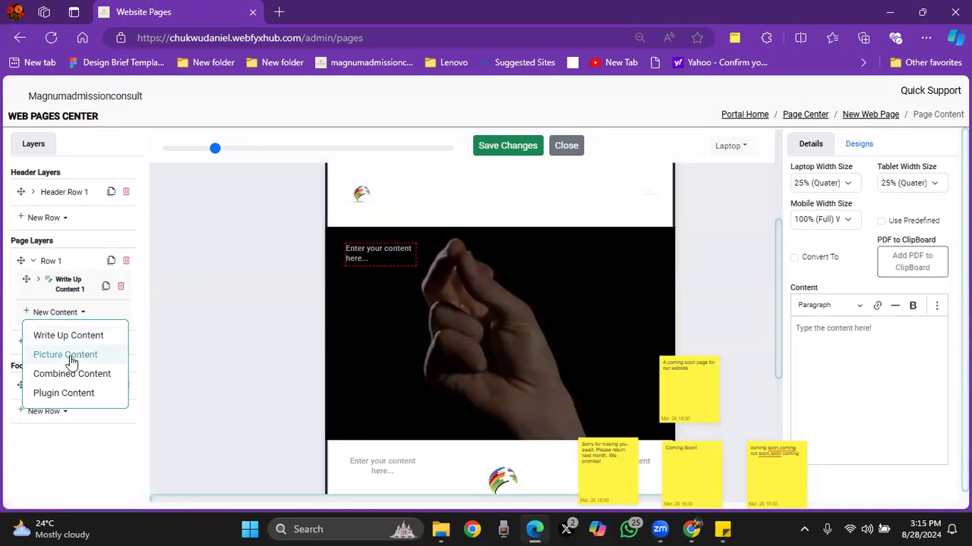
{"action": "left_click", "coordinate": [66, 337]}
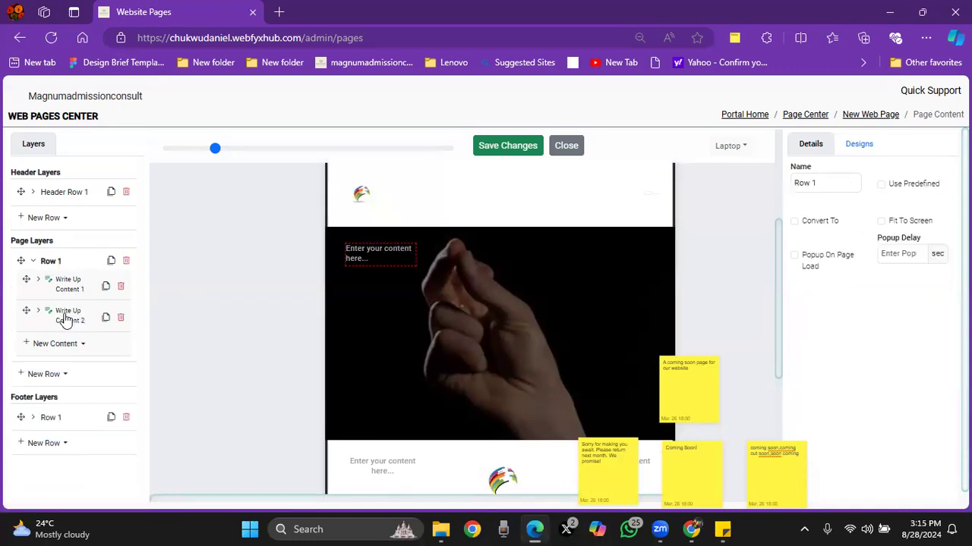
{"action": "left_click", "coordinate": [65, 318]}
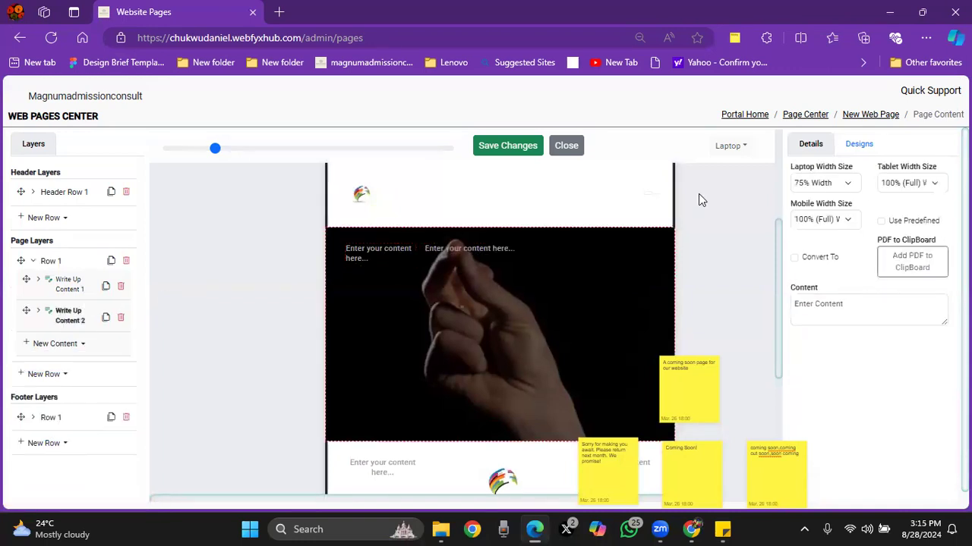
{"action": "left_click", "coordinate": [816, 183]}
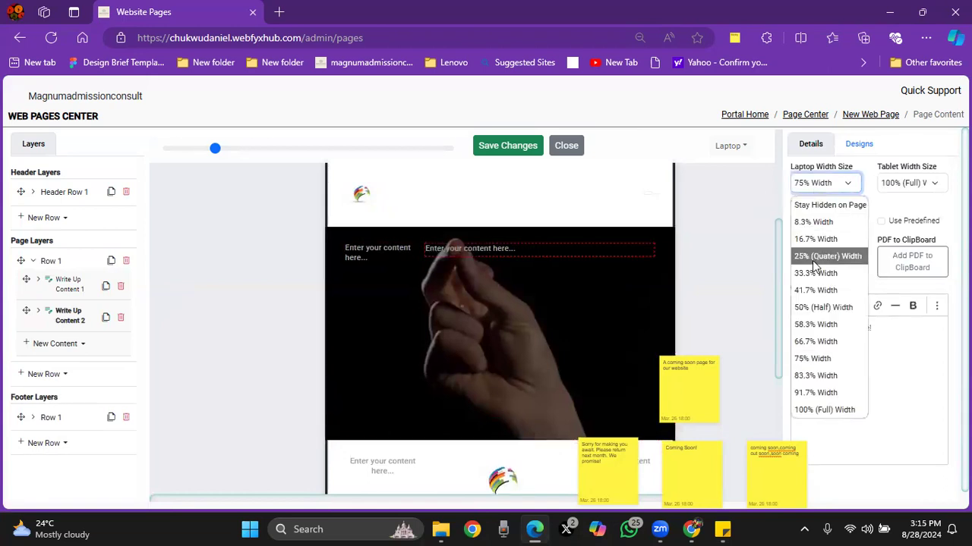
{"action": "left_click", "coordinate": [810, 309]}
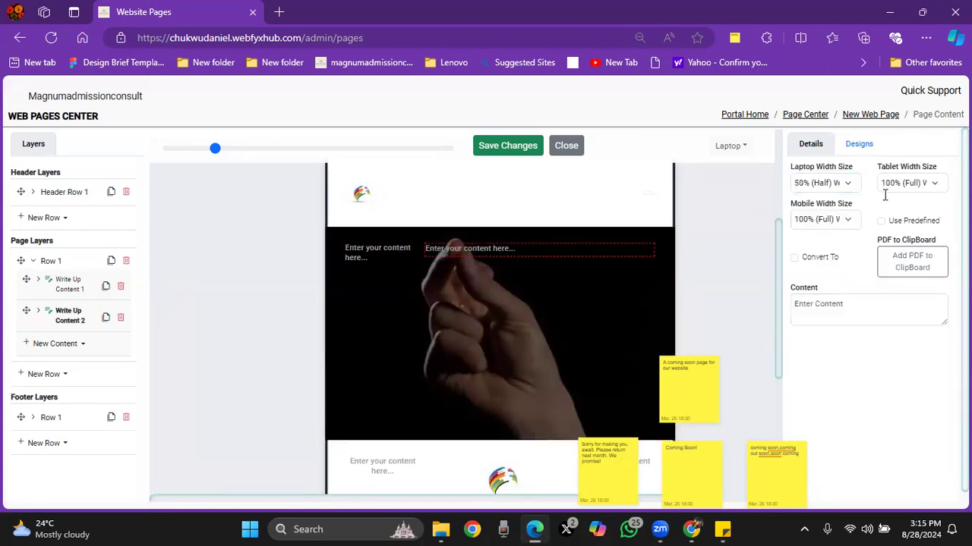
{"action": "left_click", "coordinate": [903, 186]}
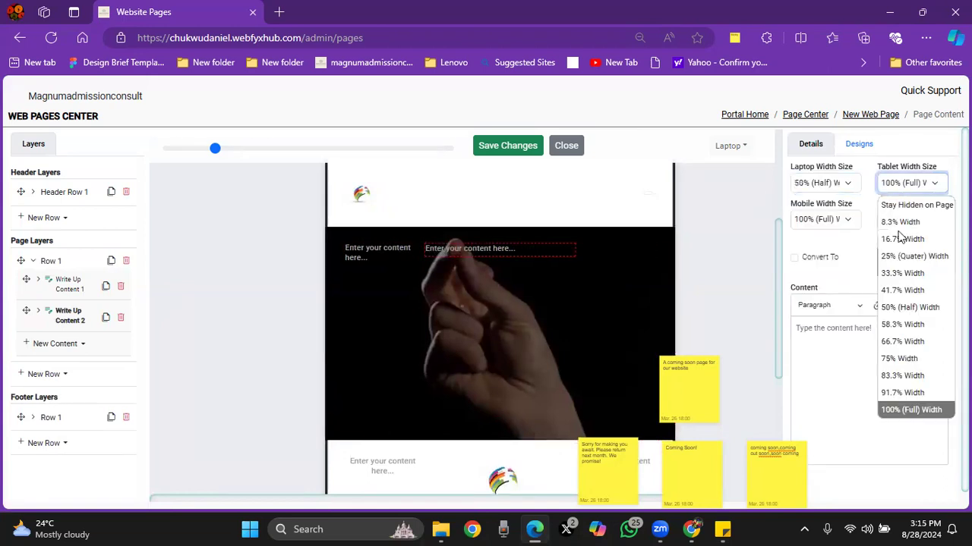
{"action": "left_click", "coordinate": [903, 306]}
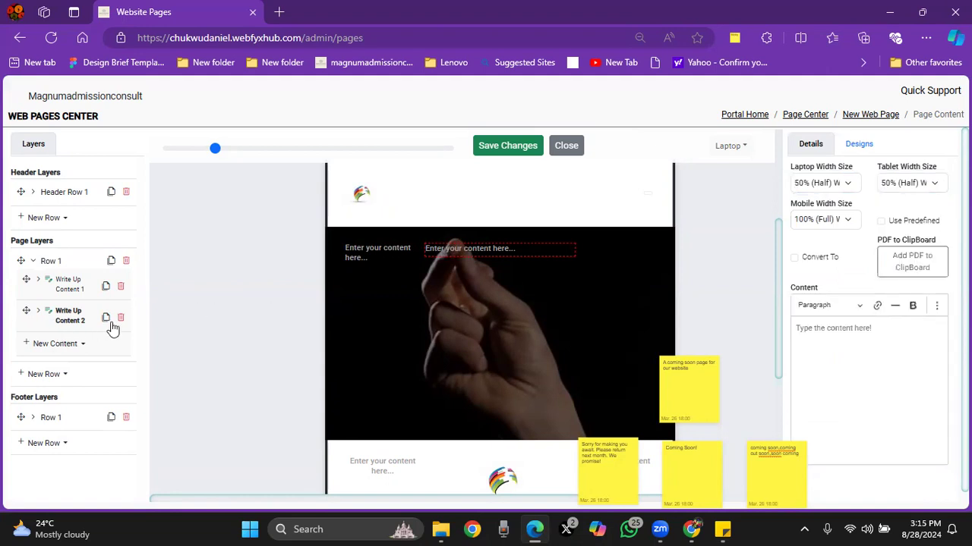
Step: Copy the sticky note text "Coming Soon!" into the second write-up's content and format it as Heading 1
{"action": "mouse_move", "coordinate": [694, 398]}
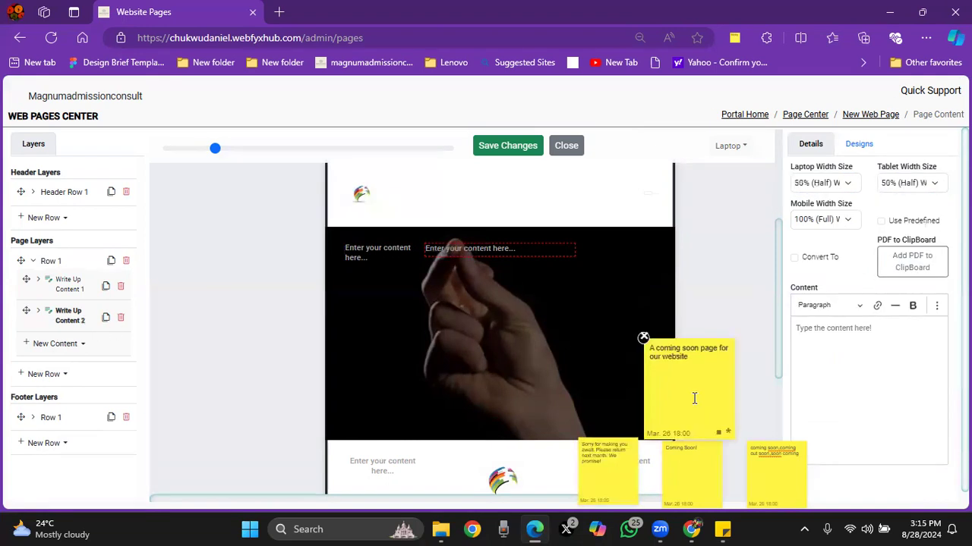
{"action": "mouse_move", "coordinate": [681, 463]}
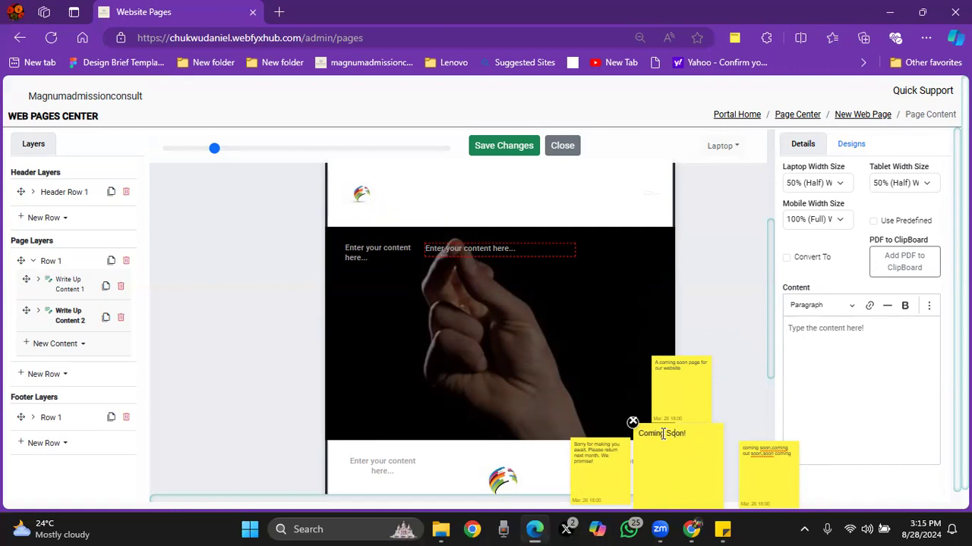
{"action": "triple_click", "coordinate": [662, 433]}
{"action": "key", "text": "ctrl+c"}
{"action": "left_click", "coordinate": [845, 332]}
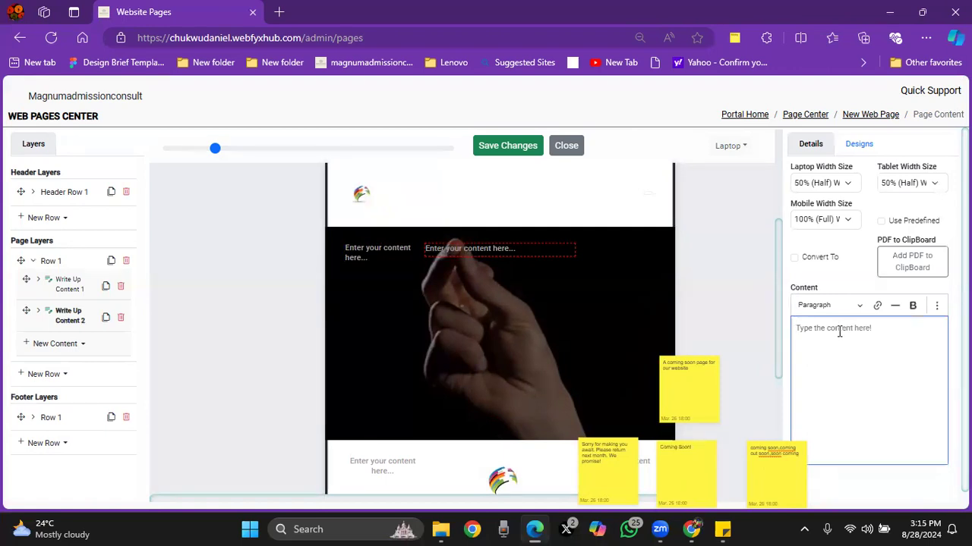
{"action": "key", "text": "ctrl+v"}
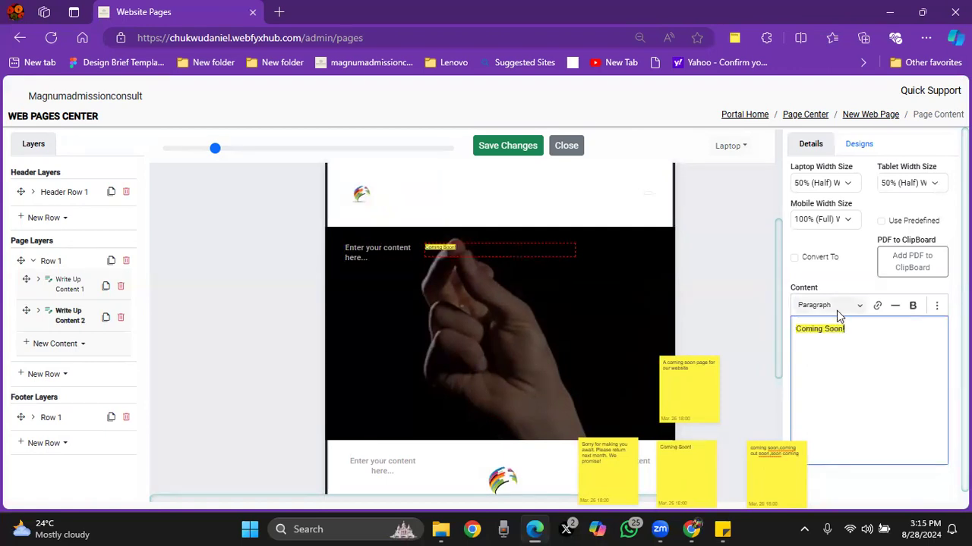
{"action": "left_click", "coordinate": [835, 305]}
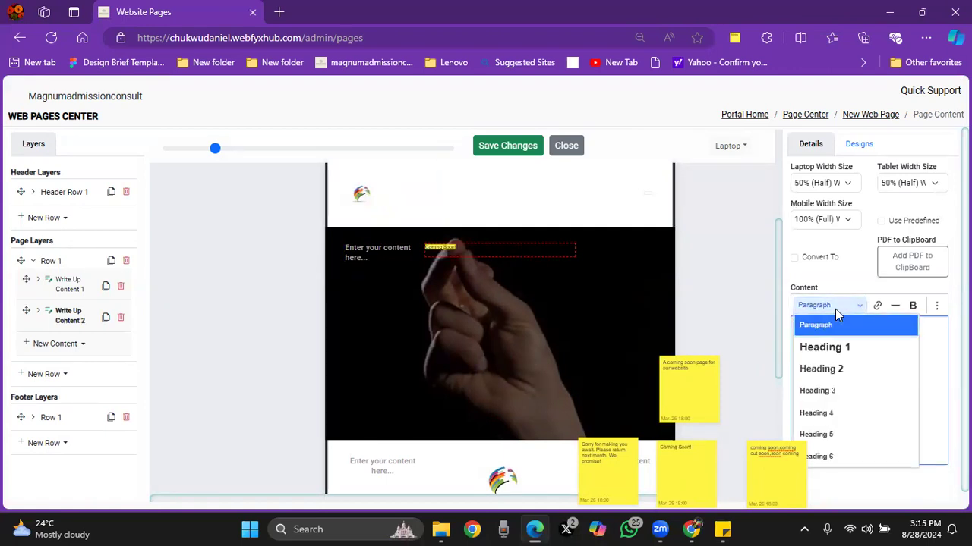
{"action": "left_click", "coordinate": [816, 349]}
Step: Remove the pasted yellow highlight formatting from the entire "Coming Soon!" heading text
{"action": "left_click", "coordinate": [937, 305]}
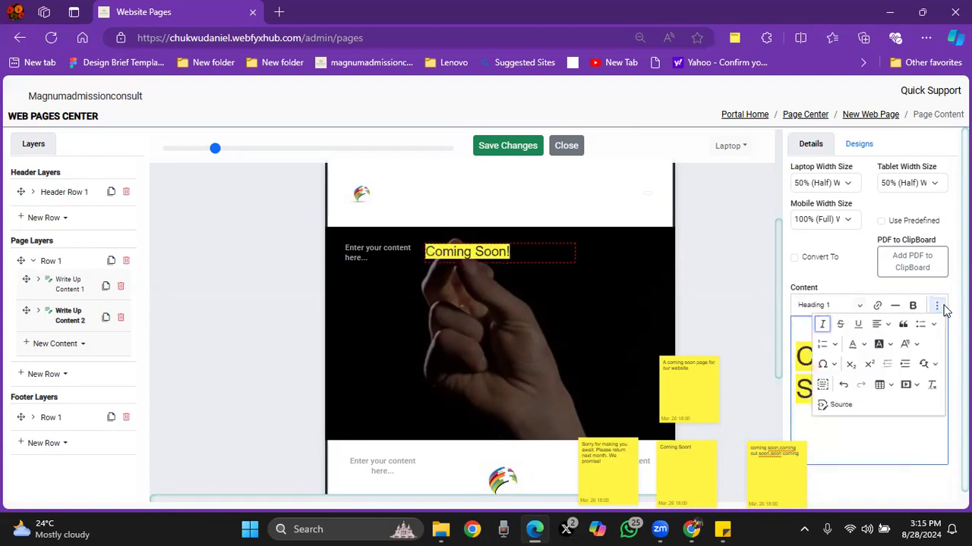
{"action": "left_click", "coordinate": [933, 384]}
{"action": "left_click_drag", "start_coordinate": [795, 345], "coordinate": [915, 347]}
{"action": "left_click", "coordinate": [937, 305]}
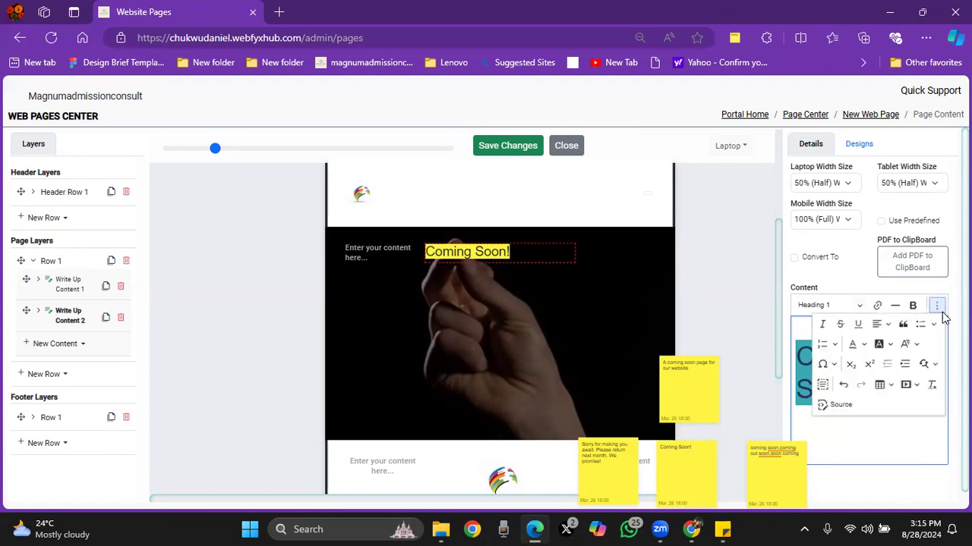
{"action": "left_click", "coordinate": [933, 384]}
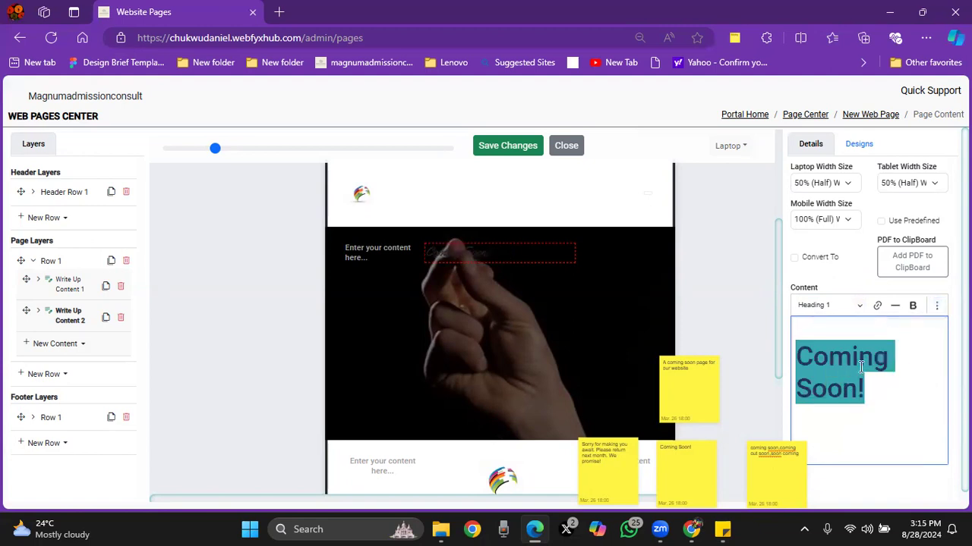
{"action": "left_click", "coordinate": [926, 340]}
Step: Style the second write-up's Heading 1 (h1) with font size 5.5, the Dancing Script font and white text (255, 255, 255)
{"action": "left_click", "coordinate": [859, 148]}
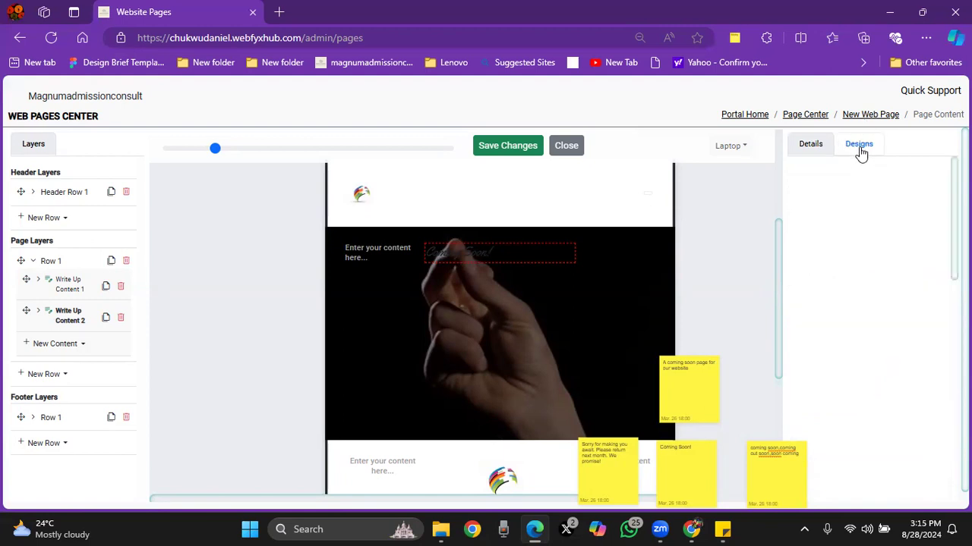
{"action": "left_click", "coordinate": [831, 230]}
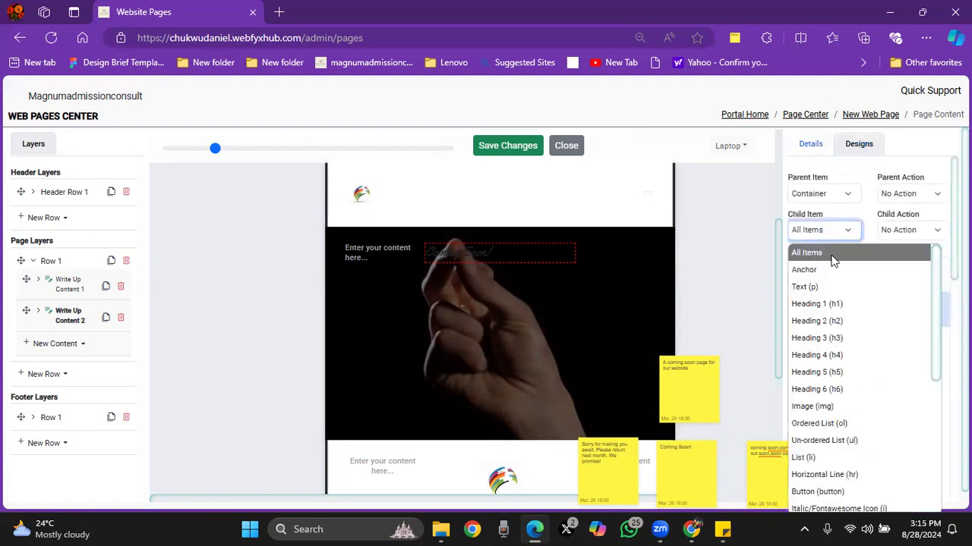
{"action": "left_click", "coordinate": [836, 306]}
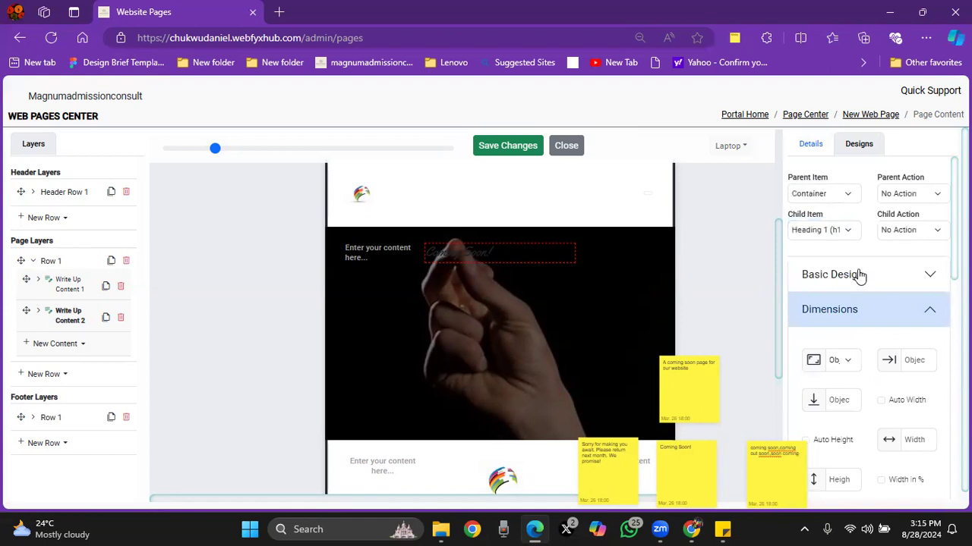
{"action": "left_click", "coordinate": [858, 277]}
{"action": "left_click", "coordinate": [835, 324]}
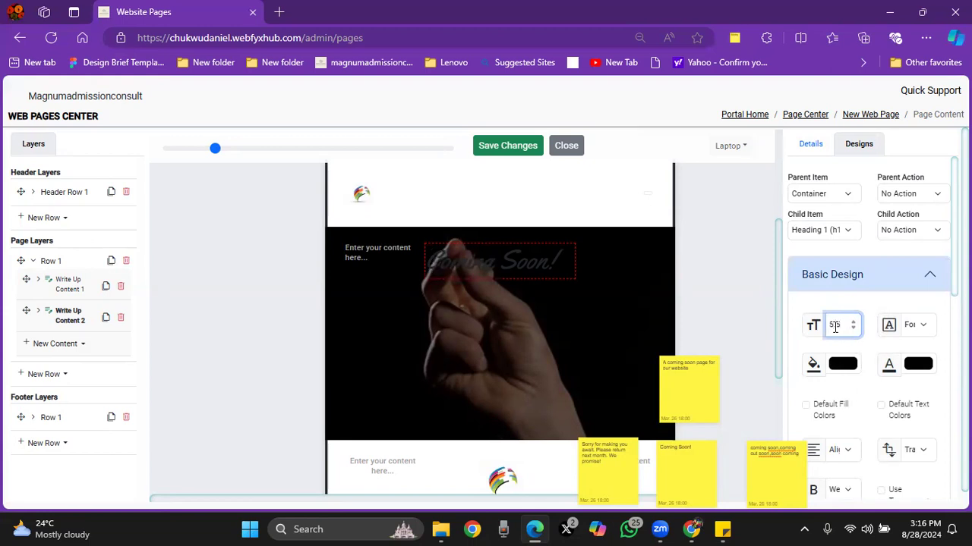
{"action": "left_click", "coordinate": [913, 326]}
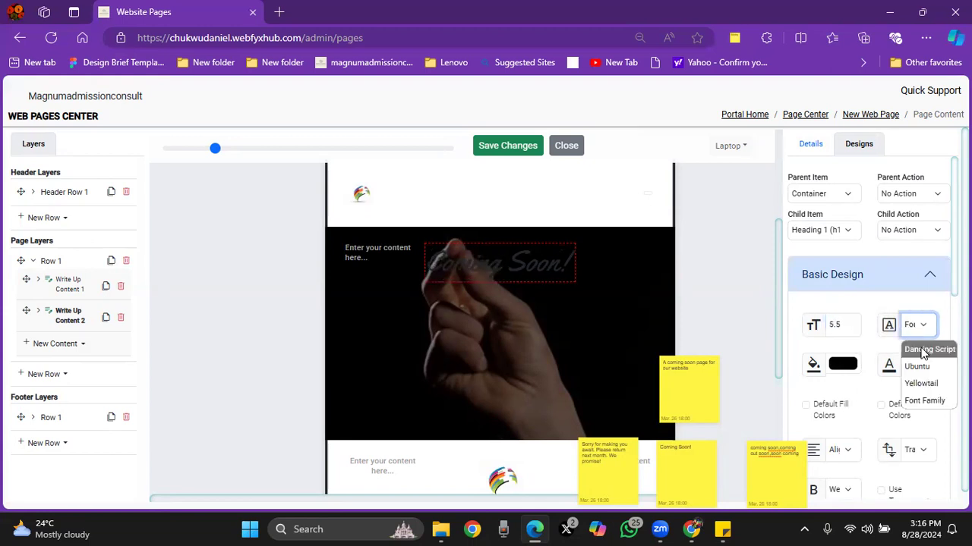
{"action": "left_click", "coordinate": [923, 352]}
{"action": "left_click", "coordinate": [917, 365]}
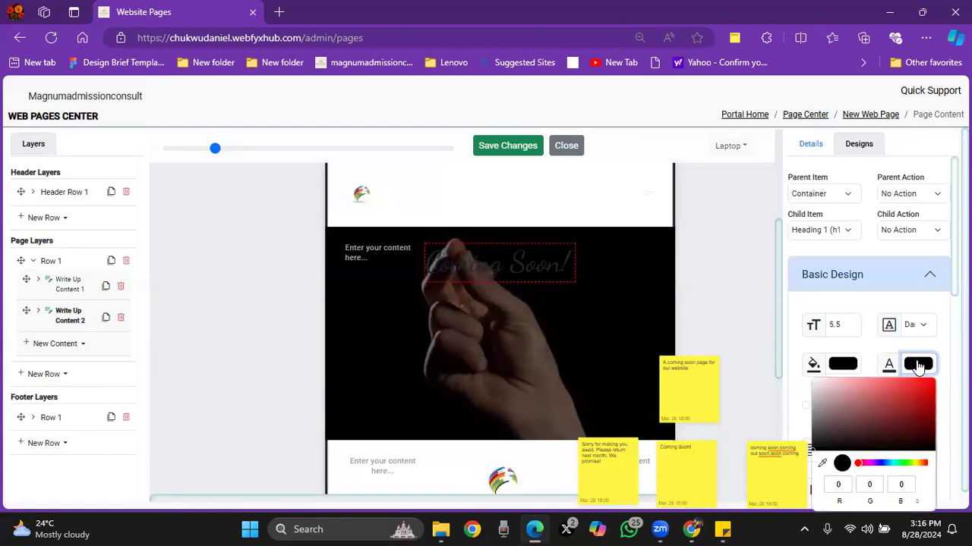
{"action": "left_click_drag", "start_coordinate": [816, 389], "coordinate": [810, 377]}
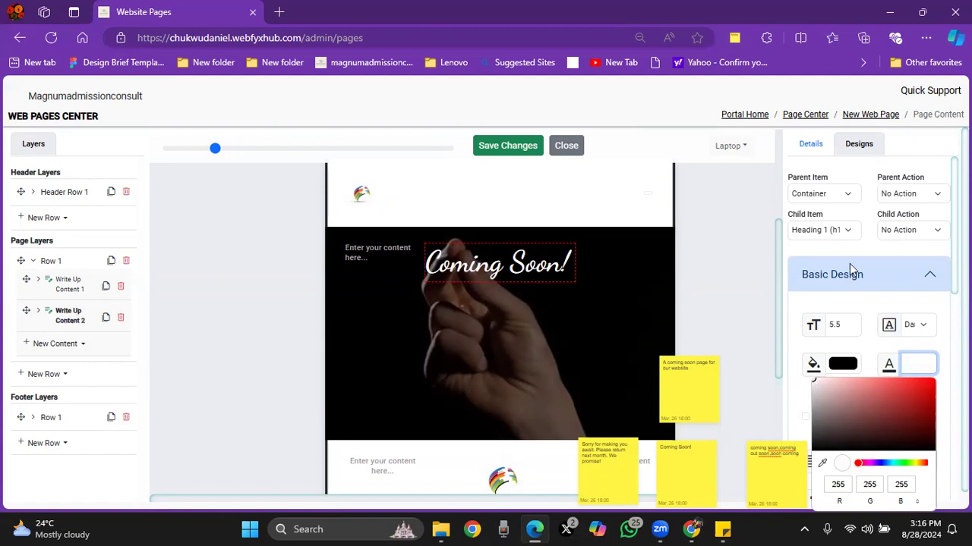
Step: Set the top margin of the second write-up's container to 10, with the design applied to All Items
{"action": "left_click", "coordinate": [811, 234]}
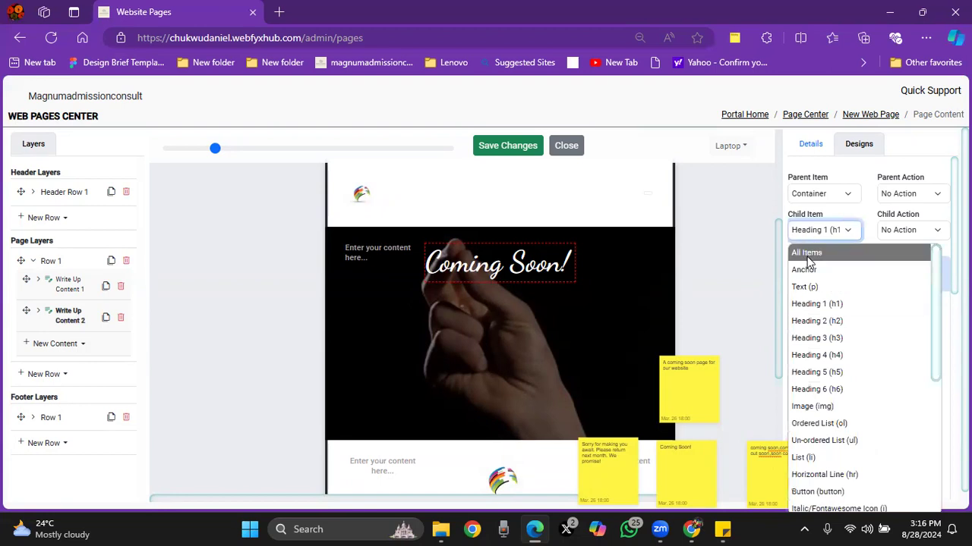
{"action": "left_click", "coordinate": [807, 254]}
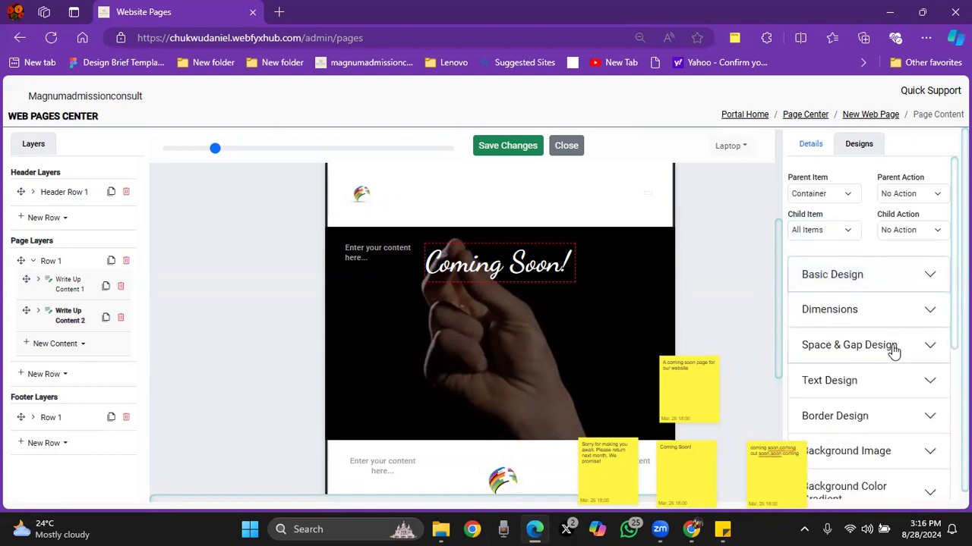
{"action": "left_click", "coordinate": [892, 351]}
{"action": "scroll", "coordinate": [838, 312], "scroll_direction": "down", "scroll_amount": 3}
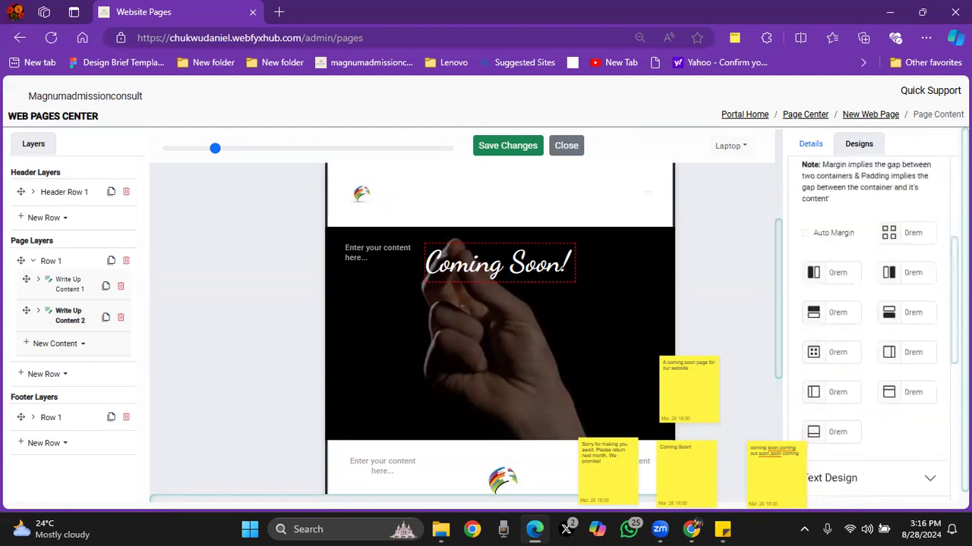
{"action": "left_click", "coordinate": [833, 311]}
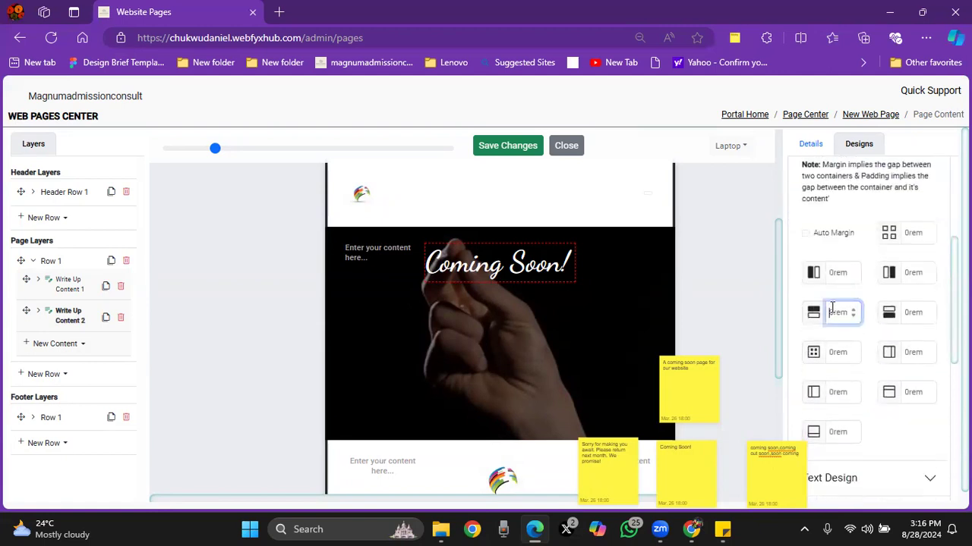
{"action": "type", "text": "10"}
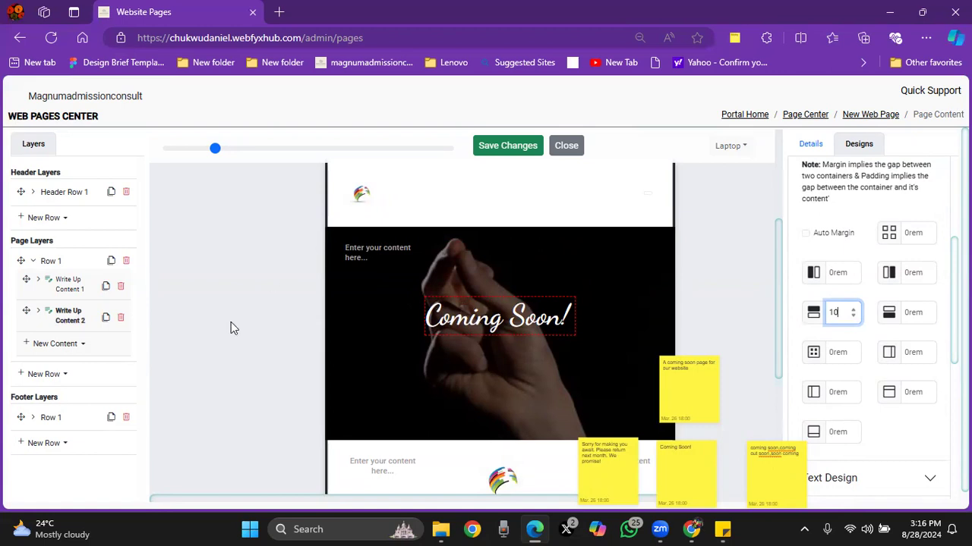
Step: Add a third write-up content to Row 1 of the page layers
{"action": "left_click", "coordinate": [56, 345]}
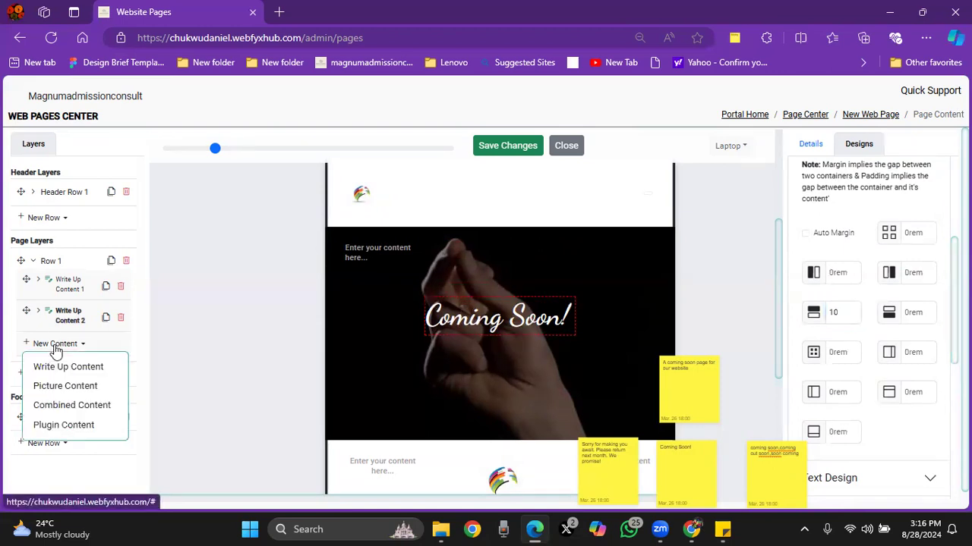
{"action": "left_click", "coordinate": [68, 366]}
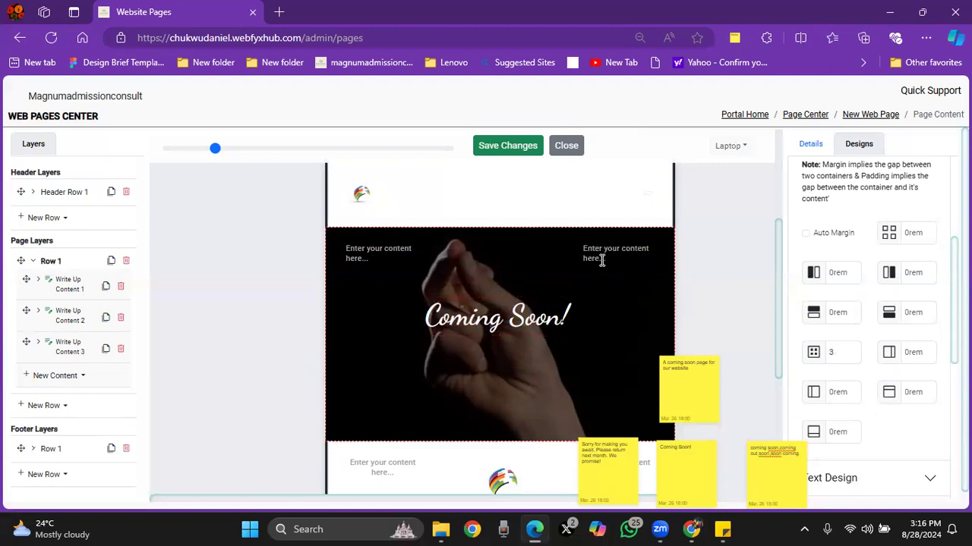
{"action": "left_click_drag", "start_coordinate": [777, 281], "coordinate": [776, 279]}
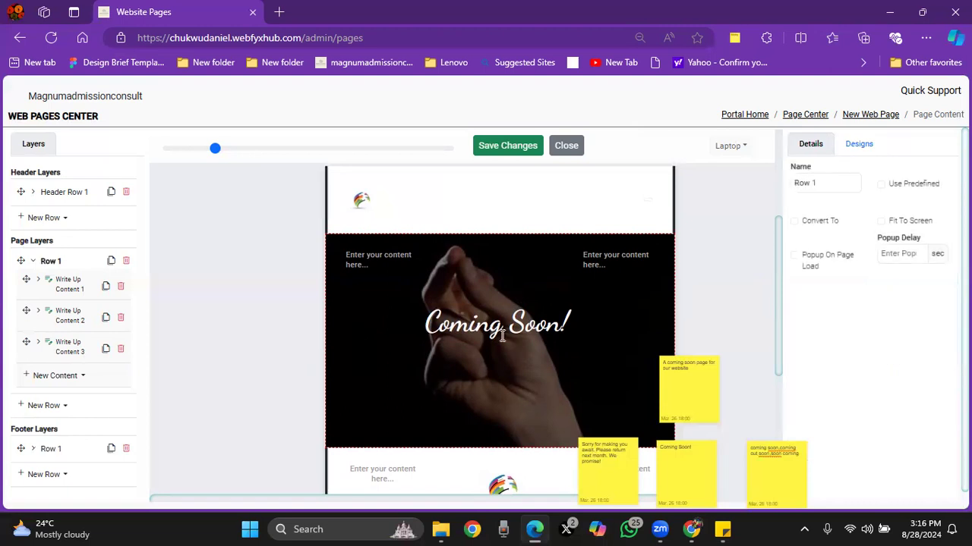
Step: Add a fourth write-up content to Row 1 and set its laptop and tablet widths to 16.7%
{"action": "left_click", "coordinate": [57, 379]}
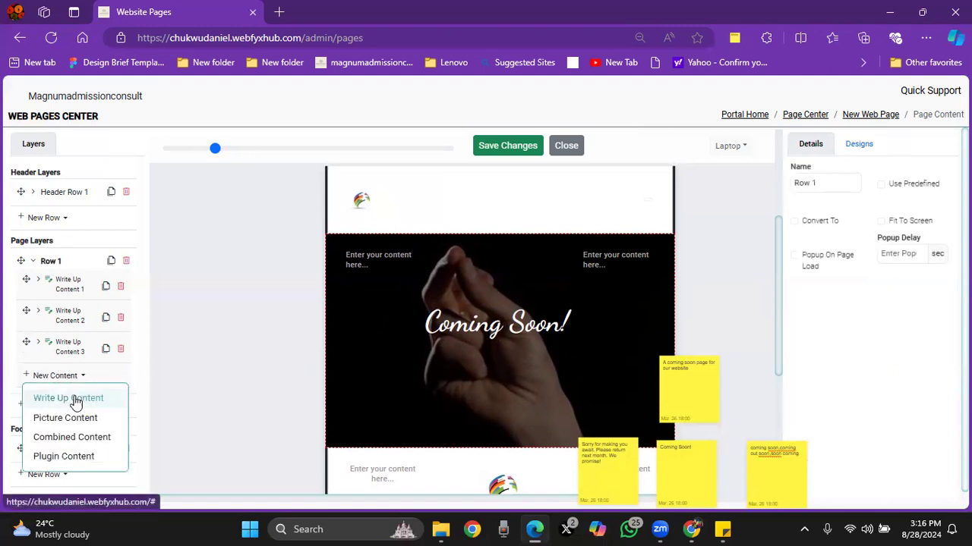
{"action": "left_click", "coordinate": [75, 399]}
{"action": "left_click", "coordinate": [72, 380]}
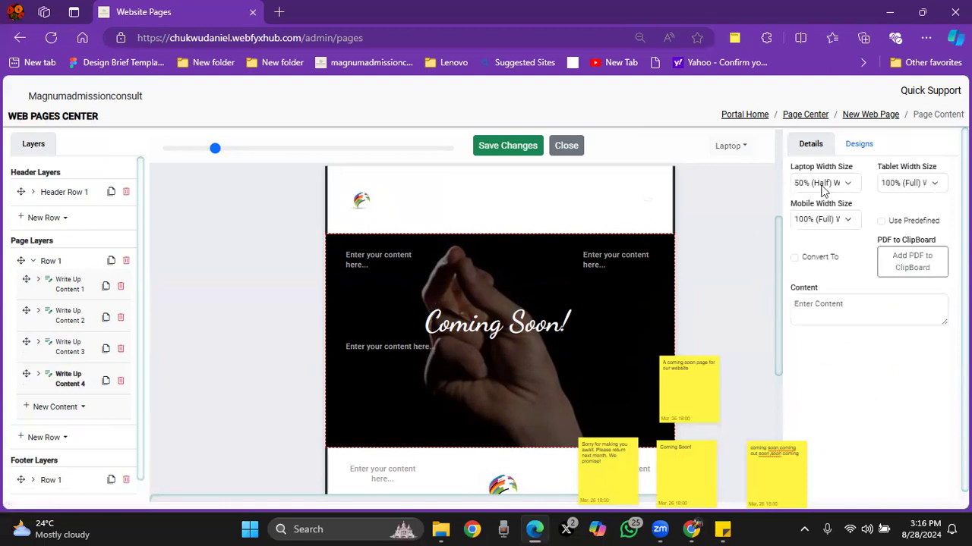
{"action": "left_click", "coordinate": [826, 183]}
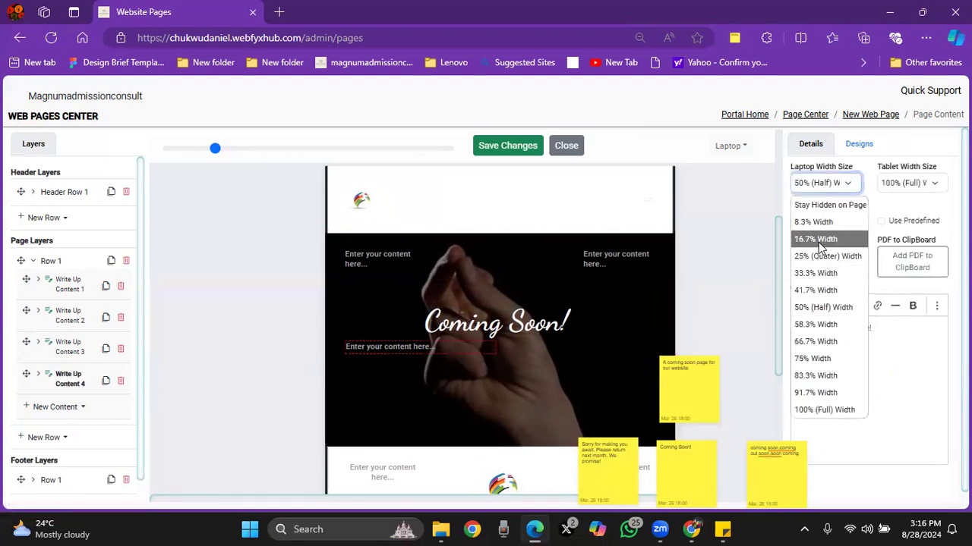
{"action": "key", "text": "Return"}
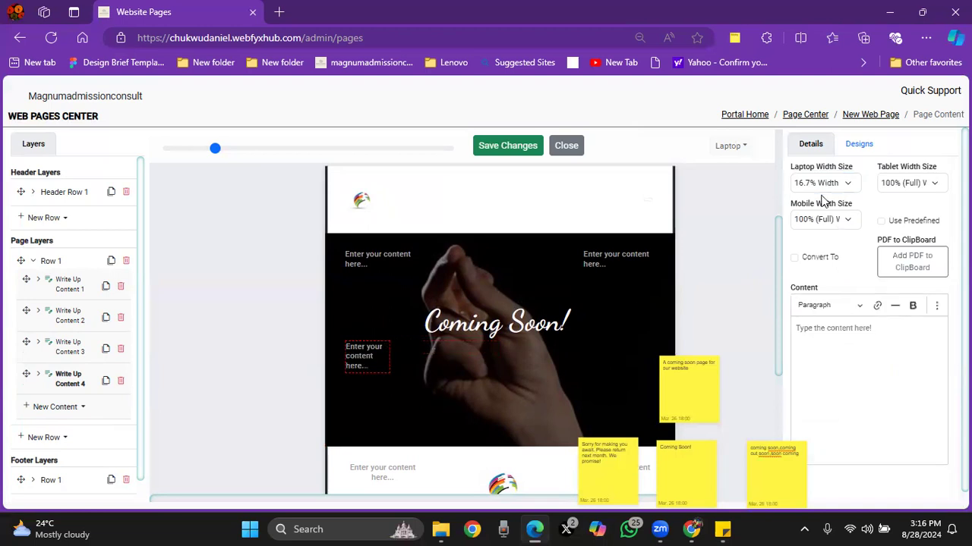
{"action": "left_click", "coordinate": [909, 184]}
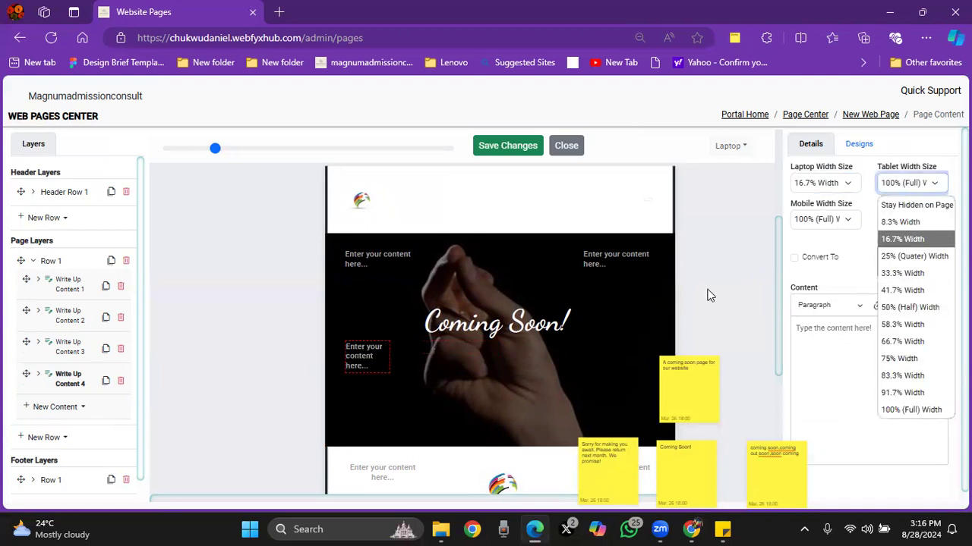
{"action": "key", "text": "Return"}
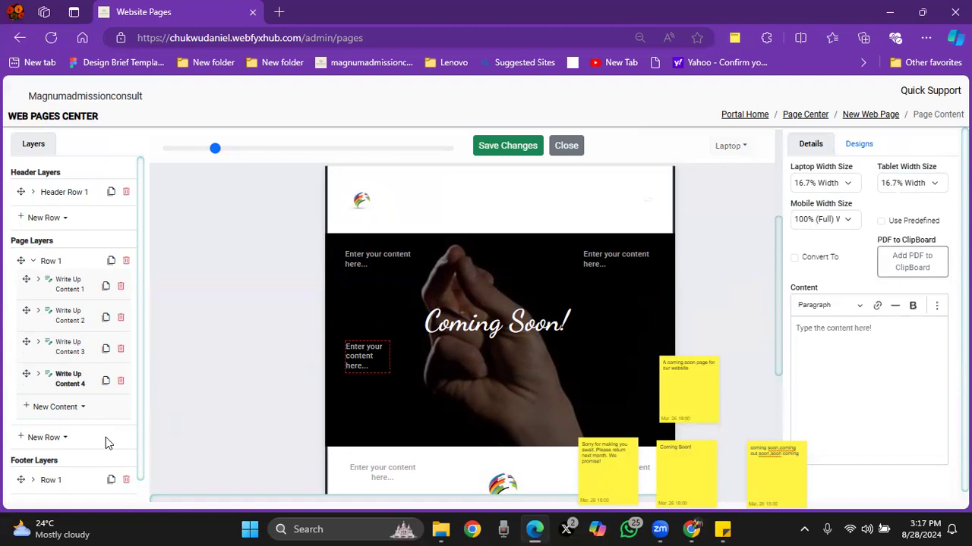
Step: Add a fifth write-up content to Row 1 and set its laptop and tablet widths to 66.7%
{"action": "left_click", "coordinate": [69, 407]}
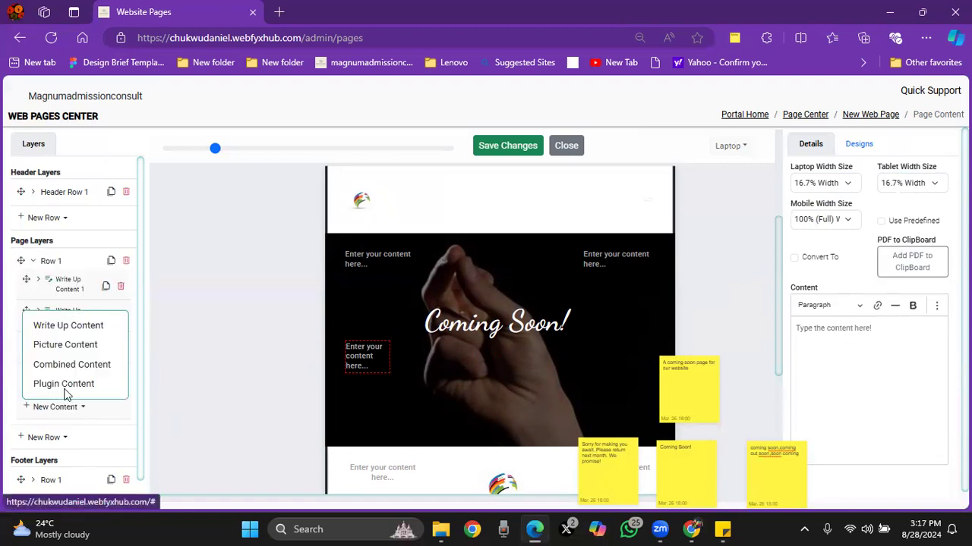
{"action": "left_click", "coordinate": [79, 326]}
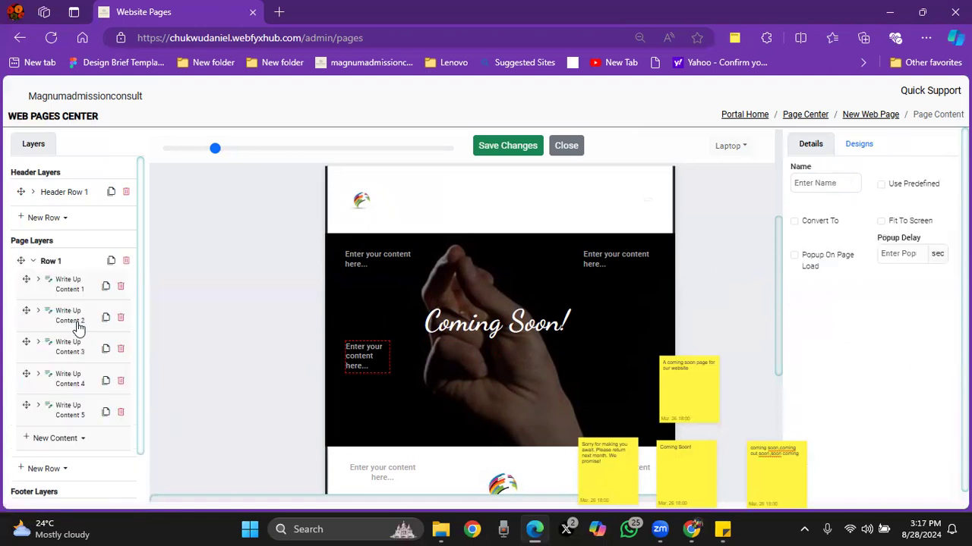
{"action": "left_click", "coordinate": [71, 414]}
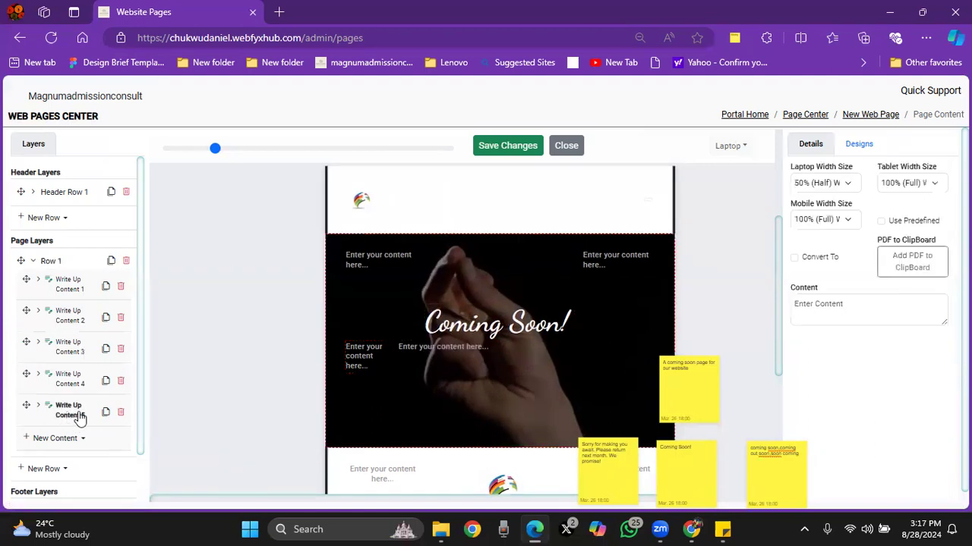
{"action": "left_click", "coordinate": [823, 185]}
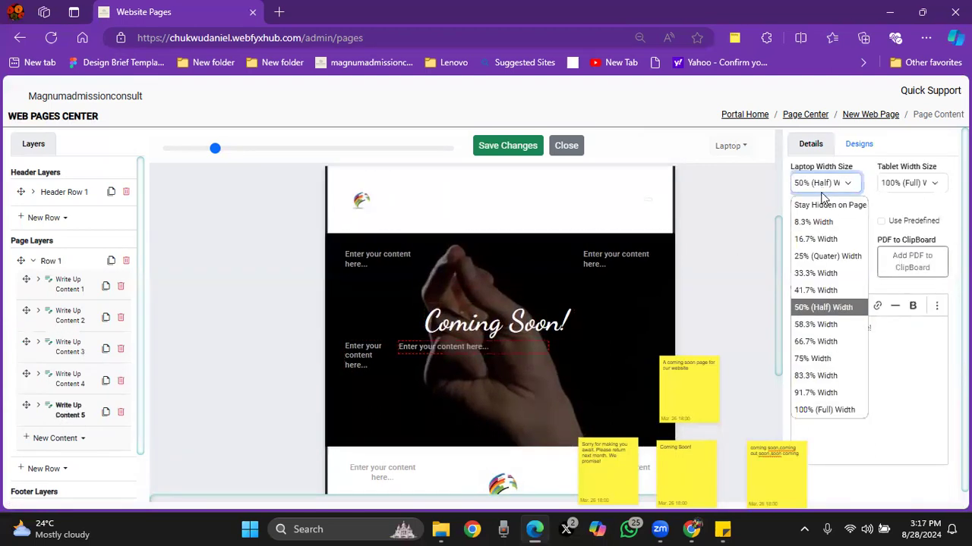
{"action": "left_click", "coordinate": [816, 341]}
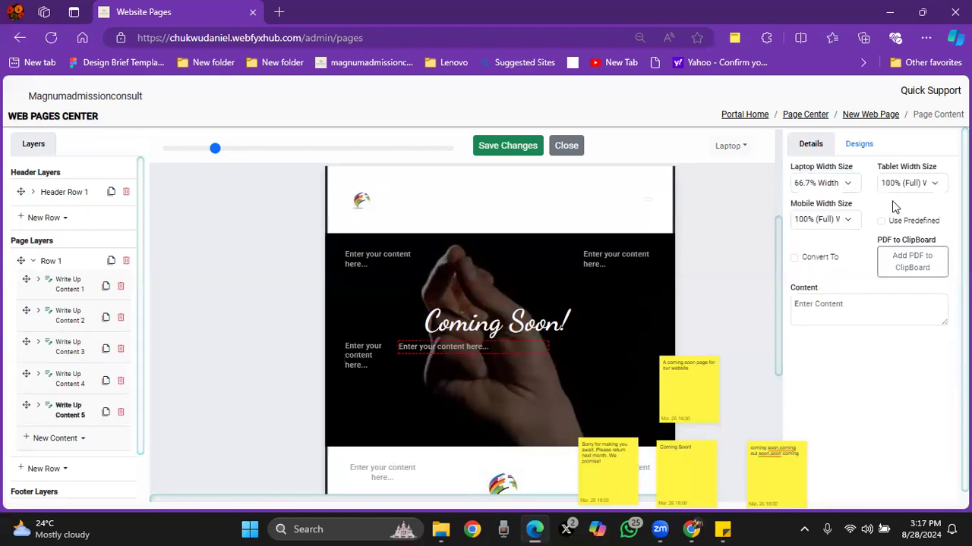
{"action": "left_click", "coordinate": [907, 183]}
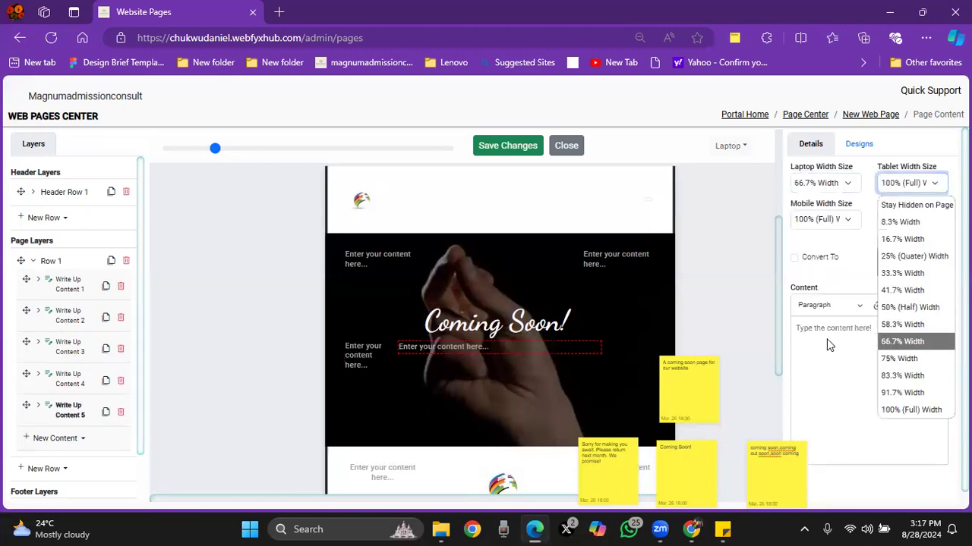
{"action": "left_click", "coordinate": [903, 342]}
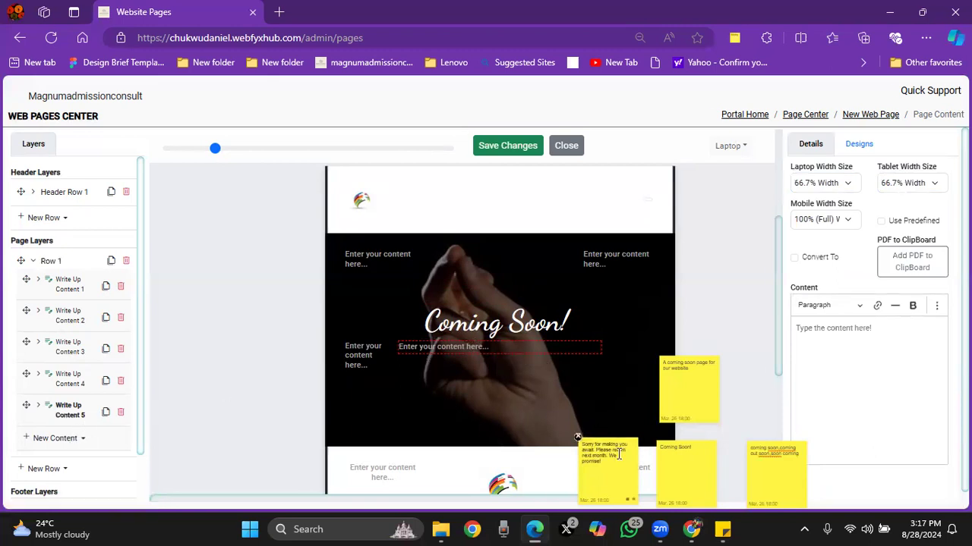
Step: Copy the sticky note text "Sorry for making you await. Please return next month. We promise!" into the fifth write-up's content
{"action": "mouse_move", "coordinate": [597, 440]}
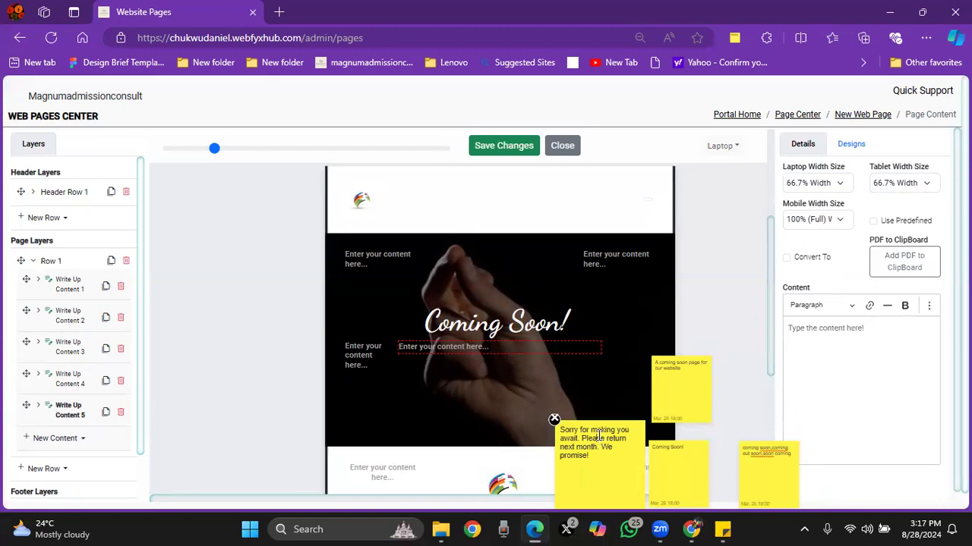
{"action": "triple_click", "coordinate": [593, 437]}
{"action": "key", "text": "ctrl+c"}
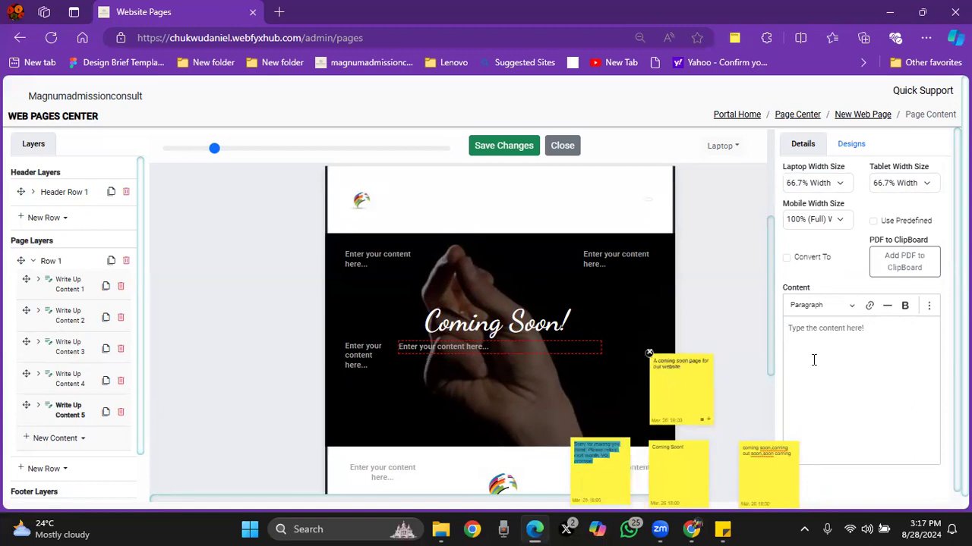
{"action": "left_click", "coordinate": [837, 353]}
{"action": "key", "text": "ctrl+v"}
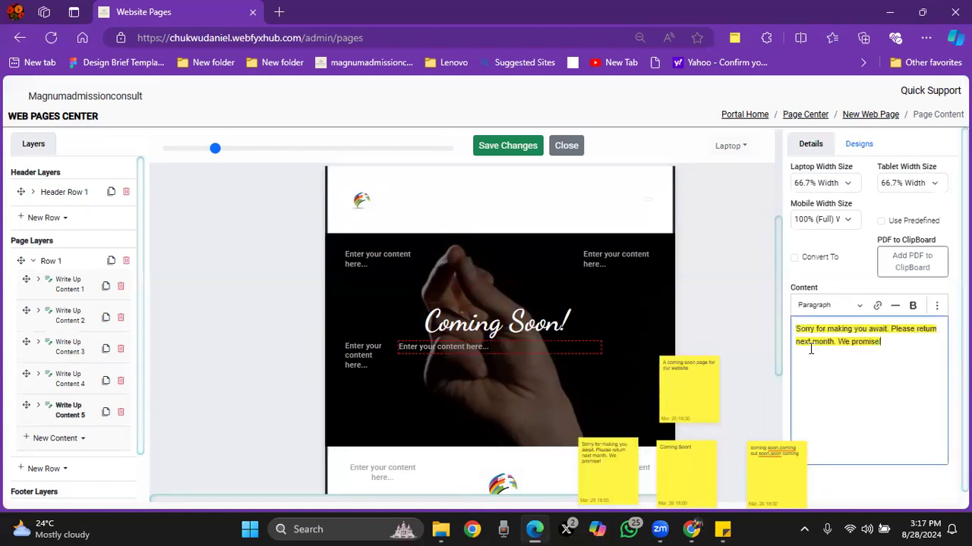
Step: Remove the pasted yellow highlight formatting from the fifth write-up's text and format it as Heading 5
{"action": "left_click_drag", "start_coordinate": [796, 325], "coordinate": [906, 351]}
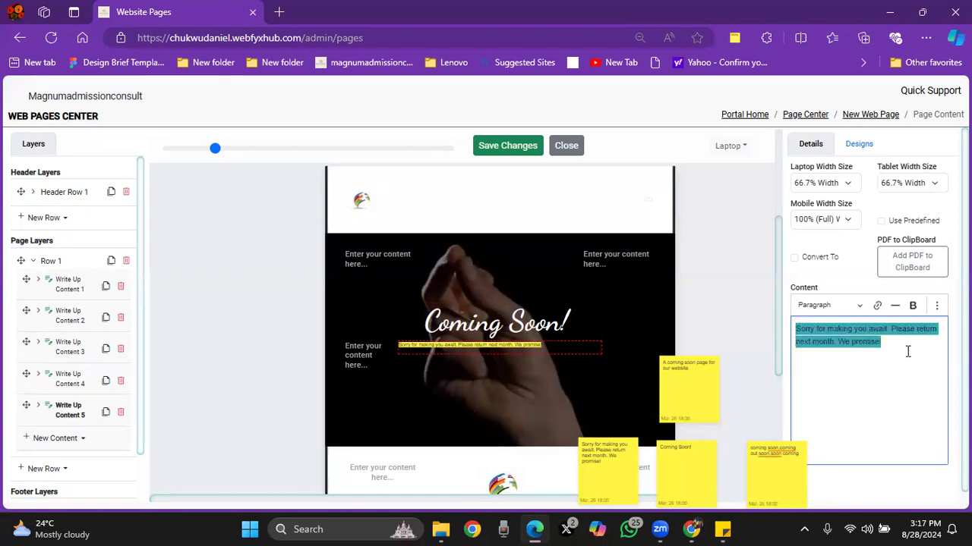
{"action": "left_click", "coordinate": [940, 306]}
{"action": "left_click", "coordinate": [933, 387]}
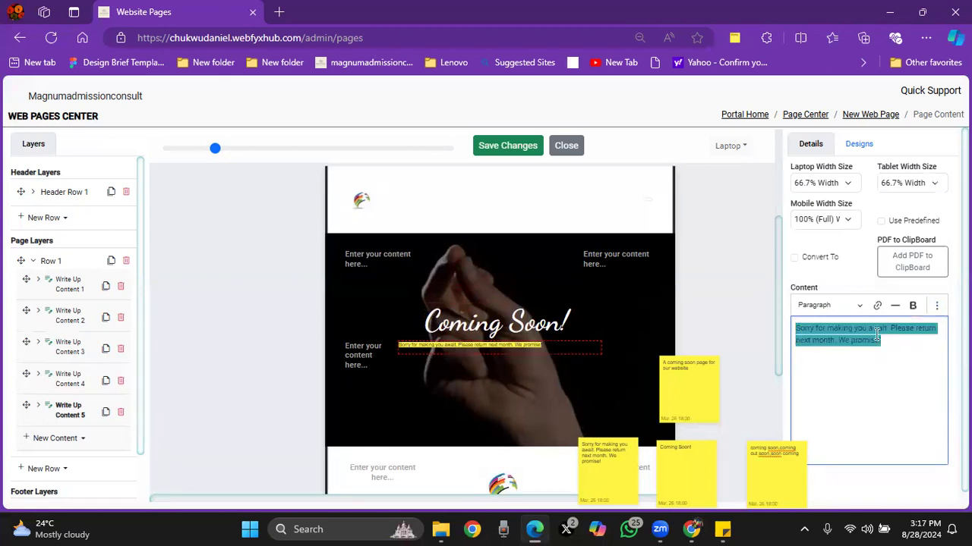
{"action": "left_click", "coordinate": [835, 306]}
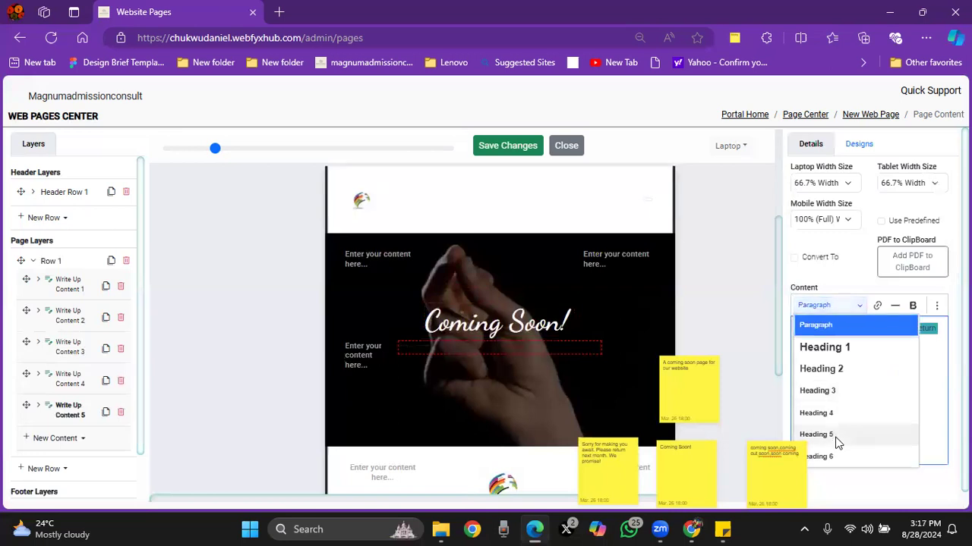
{"action": "left_click", "coordinate": [835, 438]}
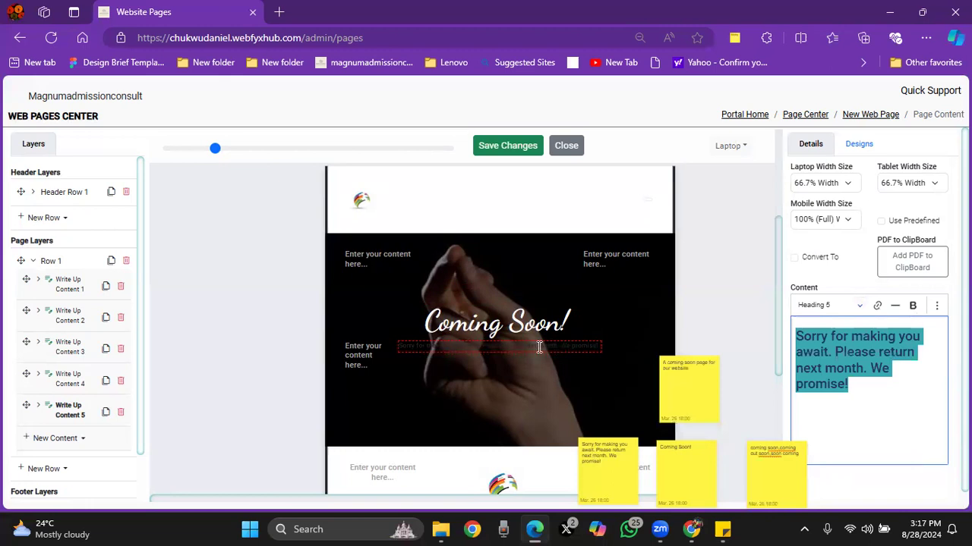
{"action": "left_click", "coordinate": [848, 280]}
Step: Style the fifth write-up's Heading 5 (h5) with near-white text (242, 242, 242) and the Dancing Script font
{"action": "left_click", "coordinate": [859, 147]}
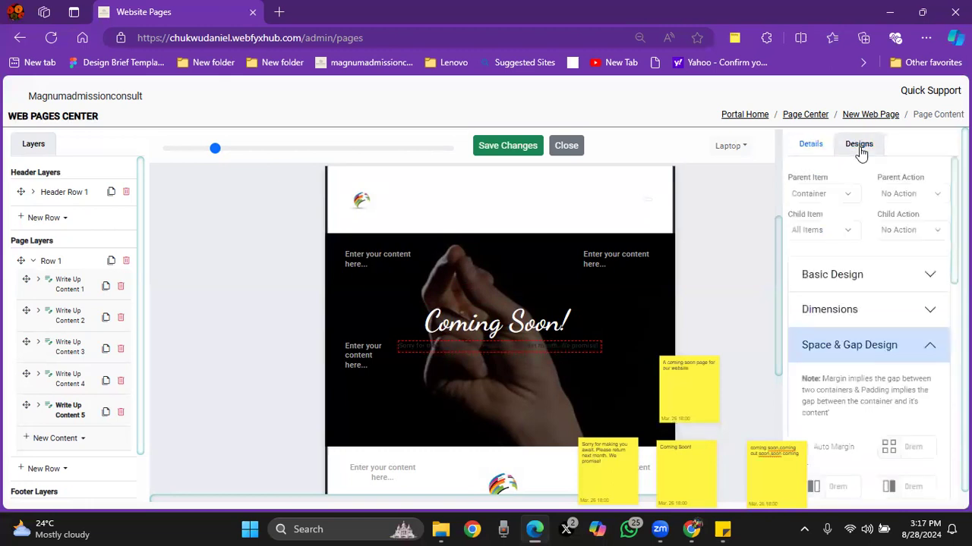
{"action": "left_click", "coordinate": [827, 231]}
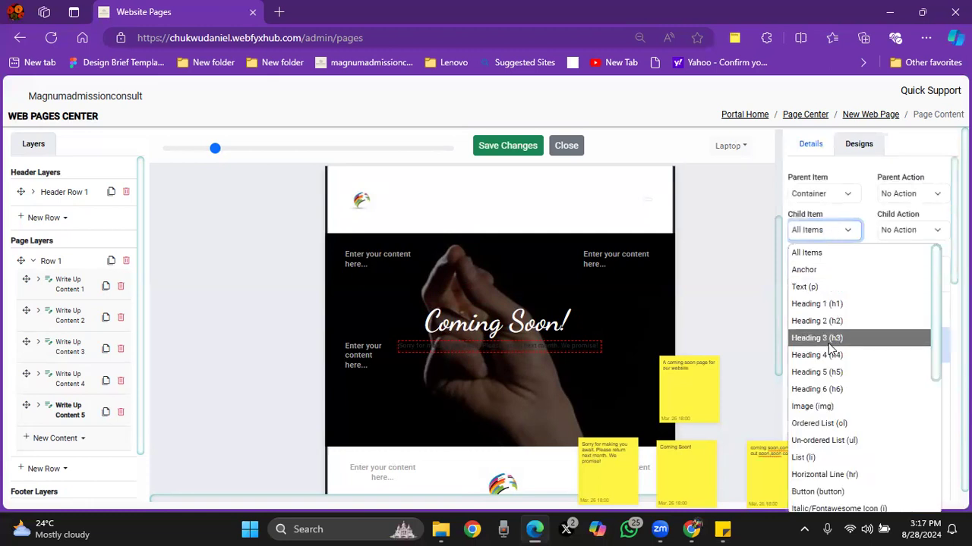
{"action": "left_click", "coordinate": [823, 372]}
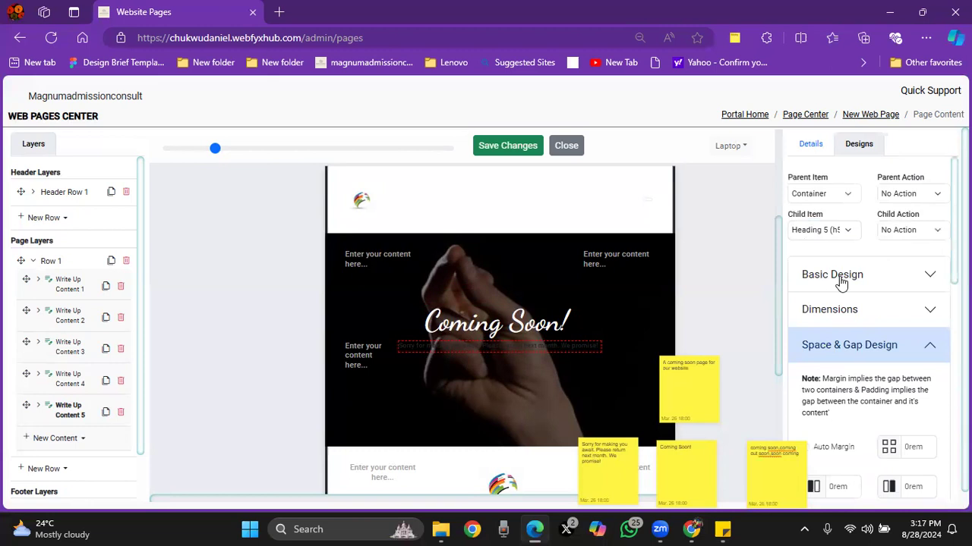
{"action": "left_click", "coordinate": [841, 280]}
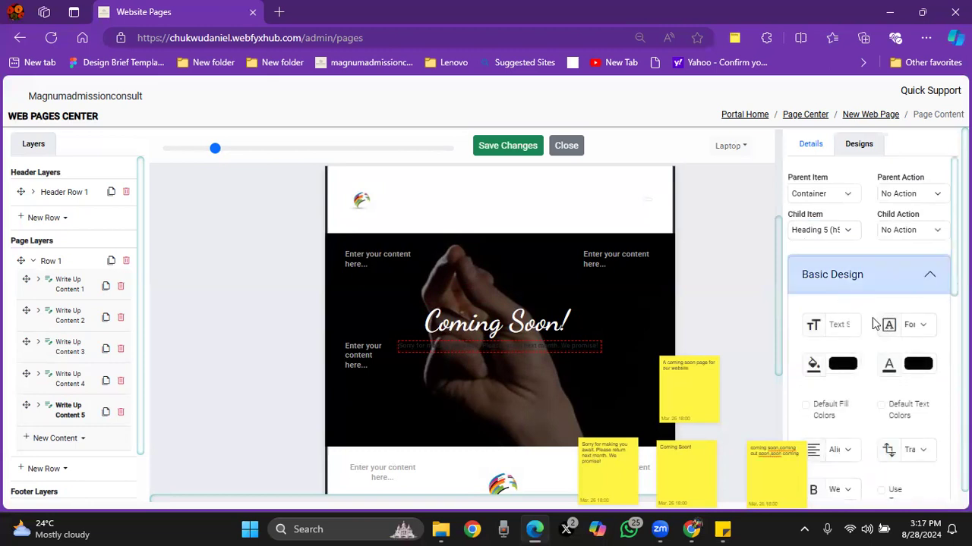
{"action": "left_click", "coordinate": [917, 364]}
{"action": "left_click", "coordinate": [813, 387]}
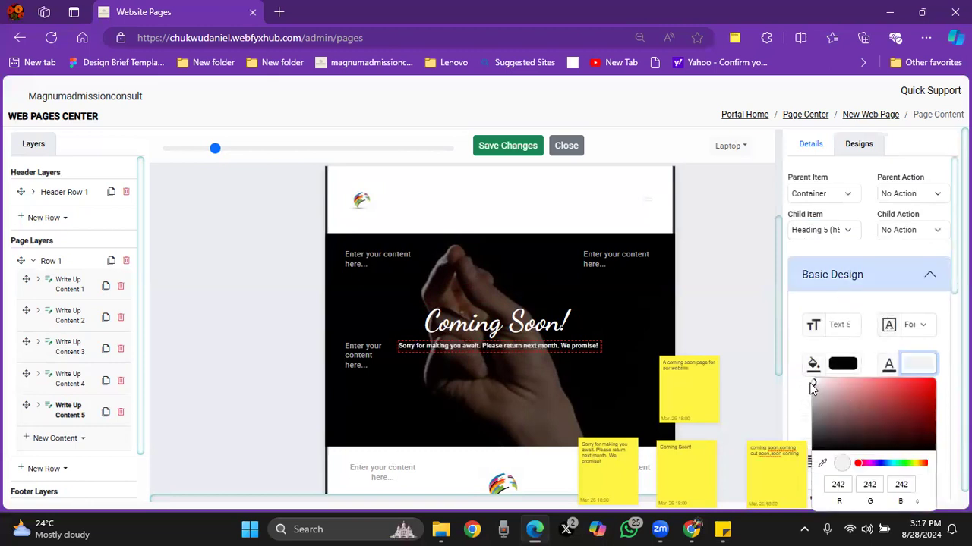
{"action": "left_click", "coordinate": [911, 326]}
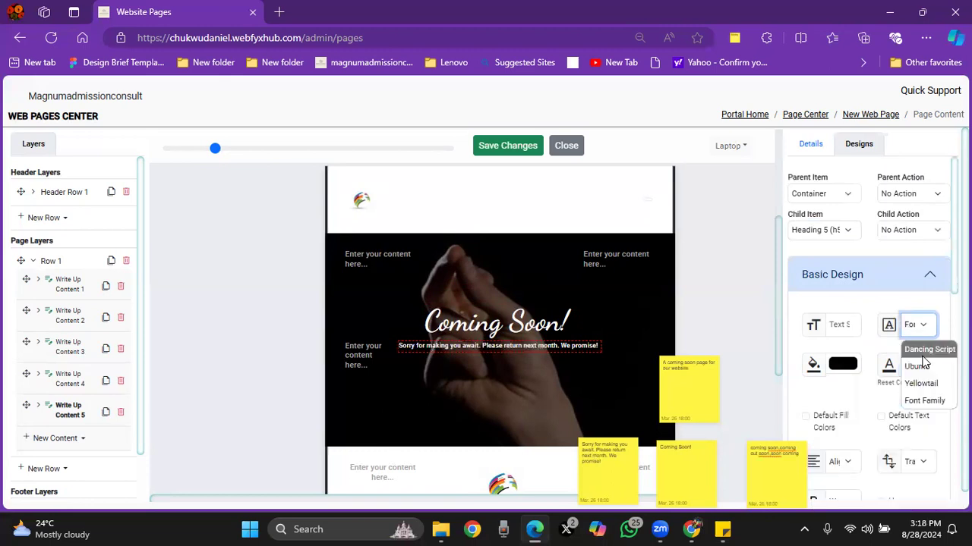
{"action": "left_click", "coordinate": [921, 365]}
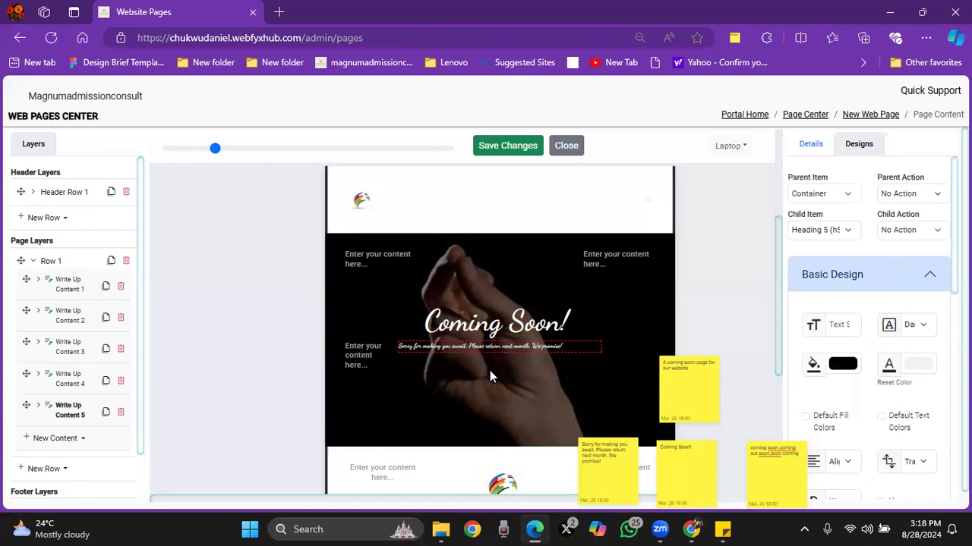
Step: Add a sixth write-up content to Row 1 and set its laptop and tablet widths to 16.7%
{"action": "left_click", "coordinate": [57, 438]}
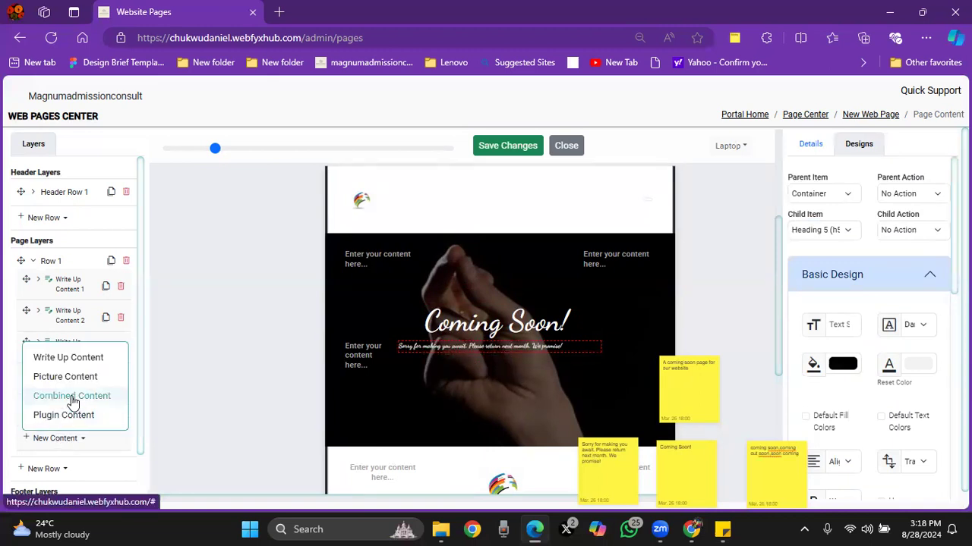
{"action": "left_click", "coordinate": [67, 359]}
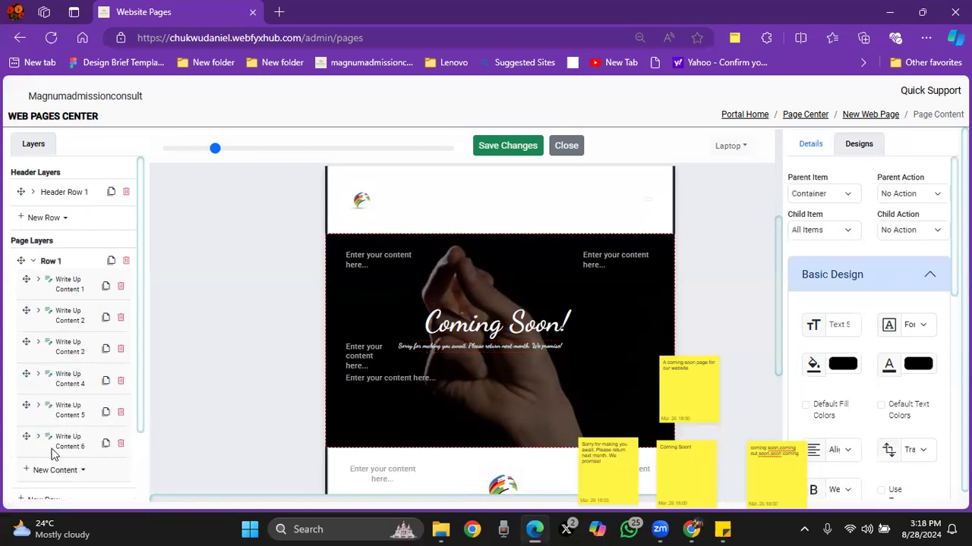
{"action": "left_click", "coordinate": [67, 440]}
{"action": "left_click", "coordinate": [812, 152]}
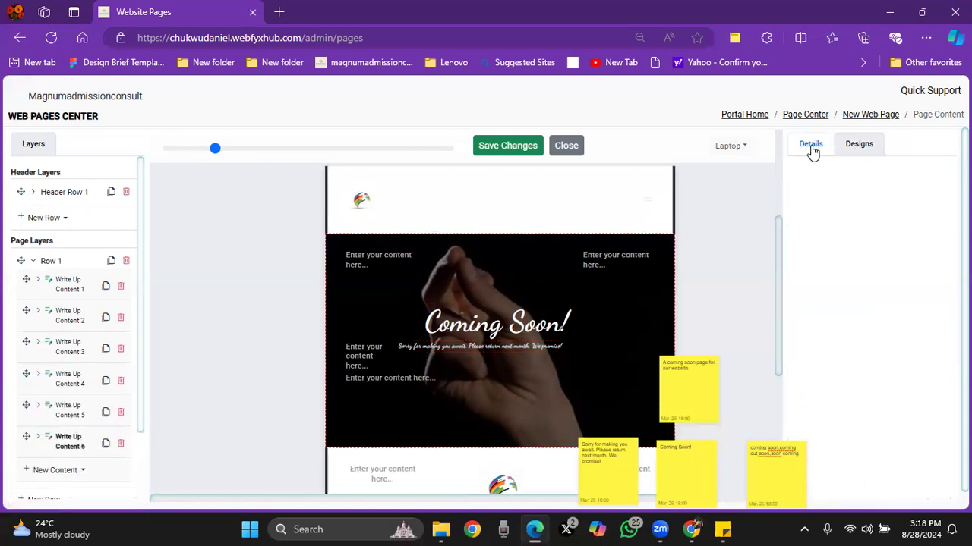
{"action": "left_click", "coordinate": [810, 147]}
{"action": "left_click", "coordinate": [824, 183]}
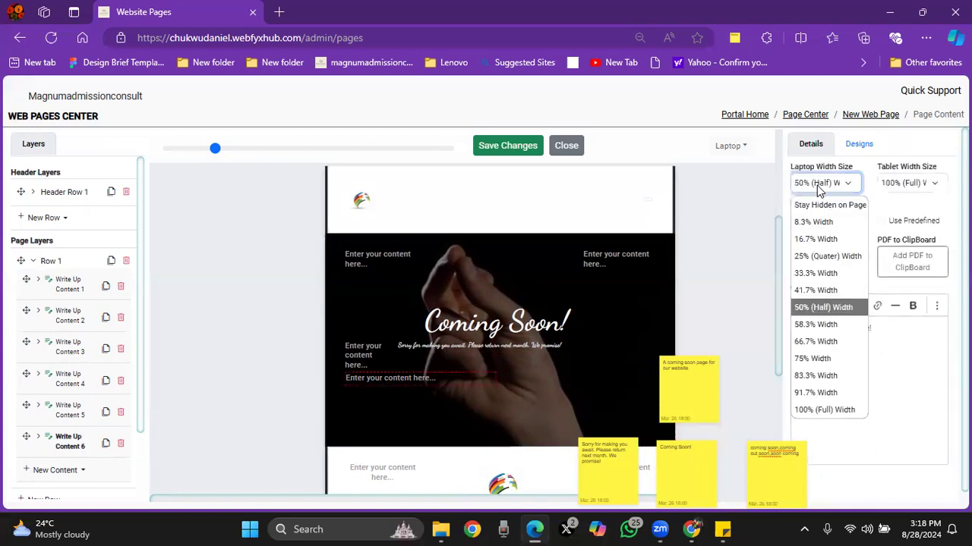
{"action": "left_click", "coordinate": [826, 240]}
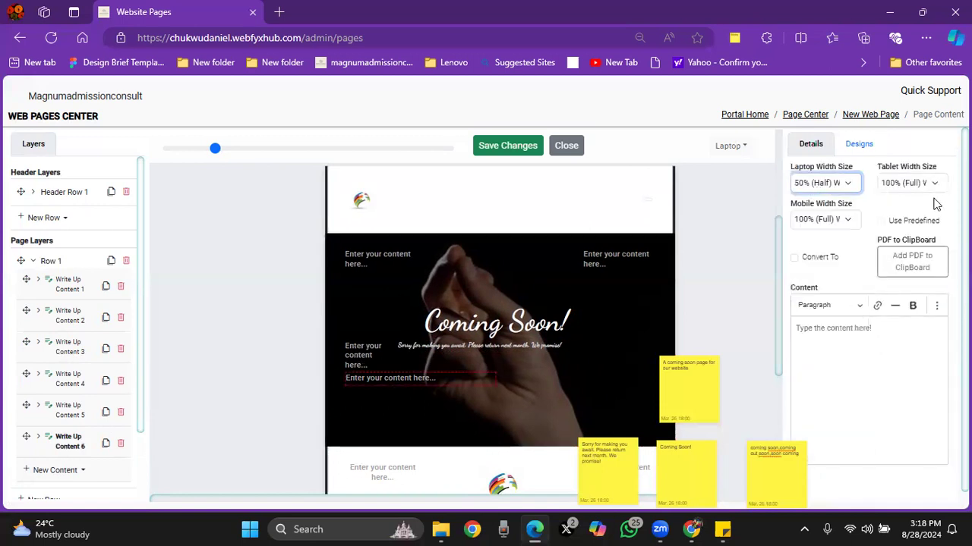
{"action": "left_click", "coordinate": [903, 183]}
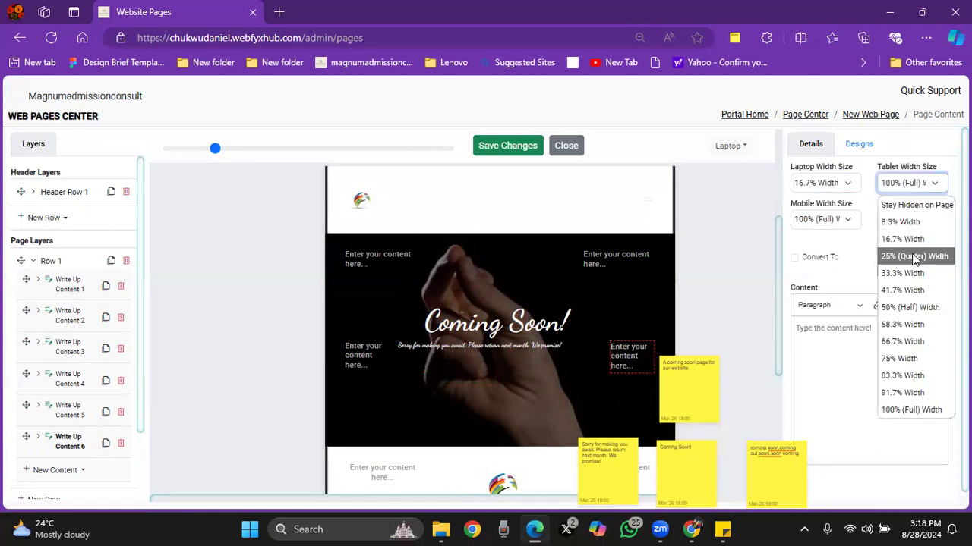
{"action": "left_click", "coordinate": [904, 240]}
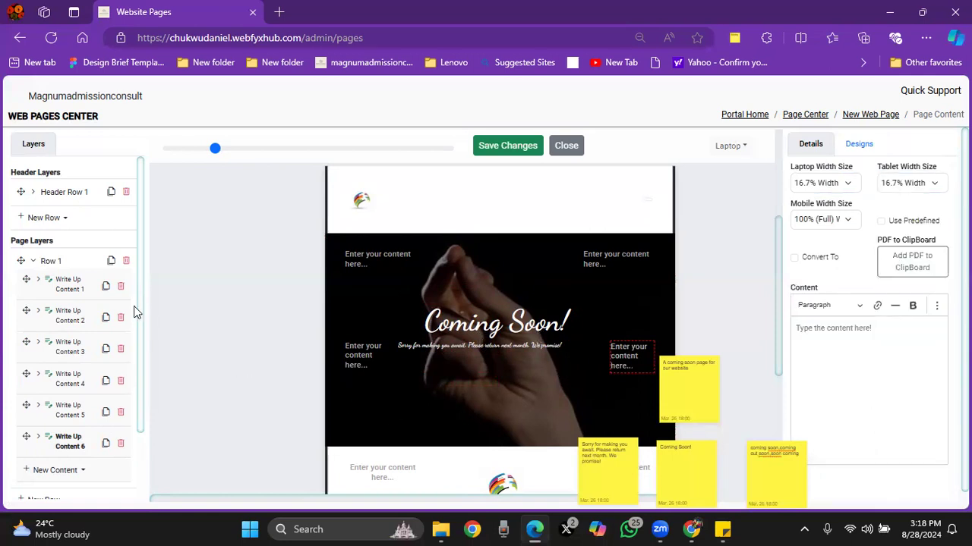
Step: Add a seventh write-up content to Row 1 and set its laptop width to 100% (Full)
{"action": "scroll", "coordinate": [138, 334], "scroll_direction": "down", "scroll_amount": 1}
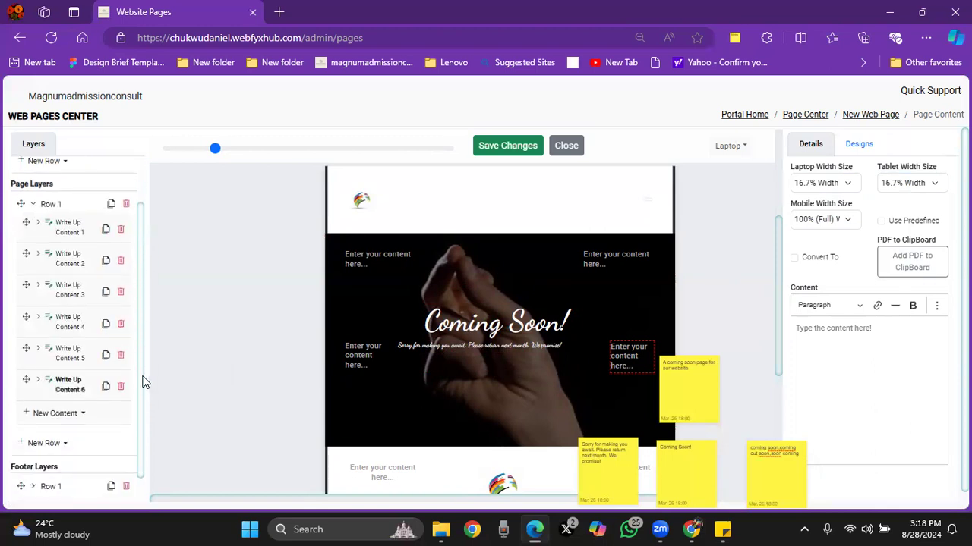
{"action": "left_click", "coordinate": [61, 392]}
{"action": "left_click", "coordinate": [70, 413]}
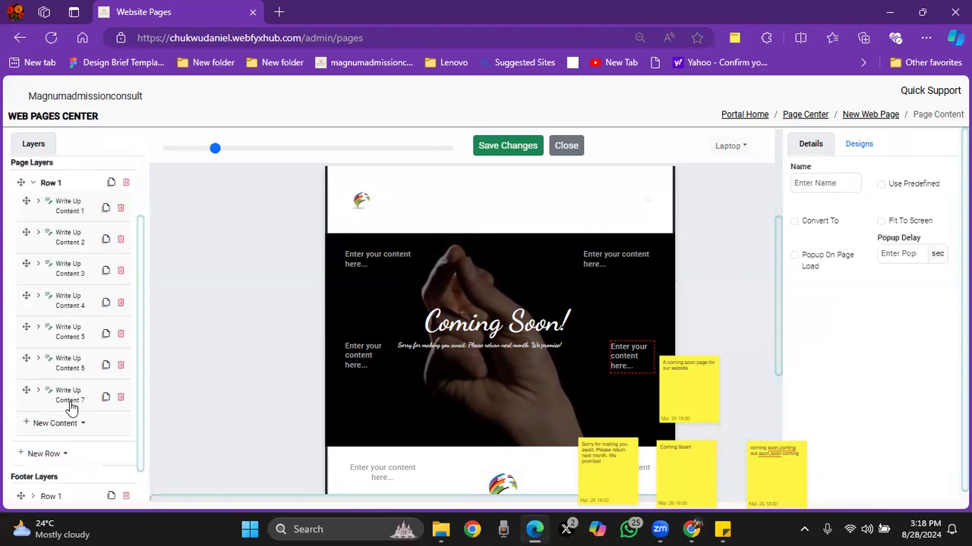
{"action": "left_click", "coordinate": [69, 395]}
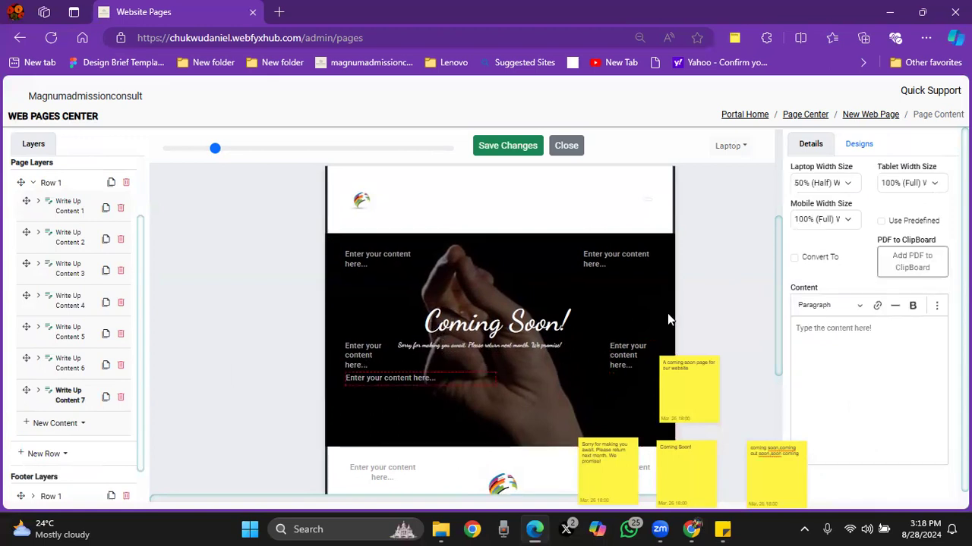
{"action": "left_click", "coordinate": [802, 184]}
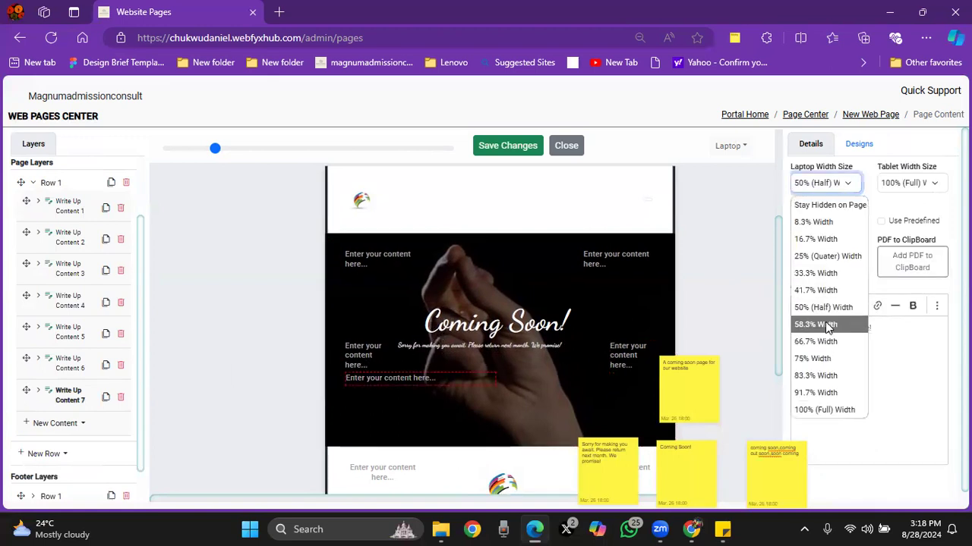
{"action": "left_click", "coordinate": [823, 410]}
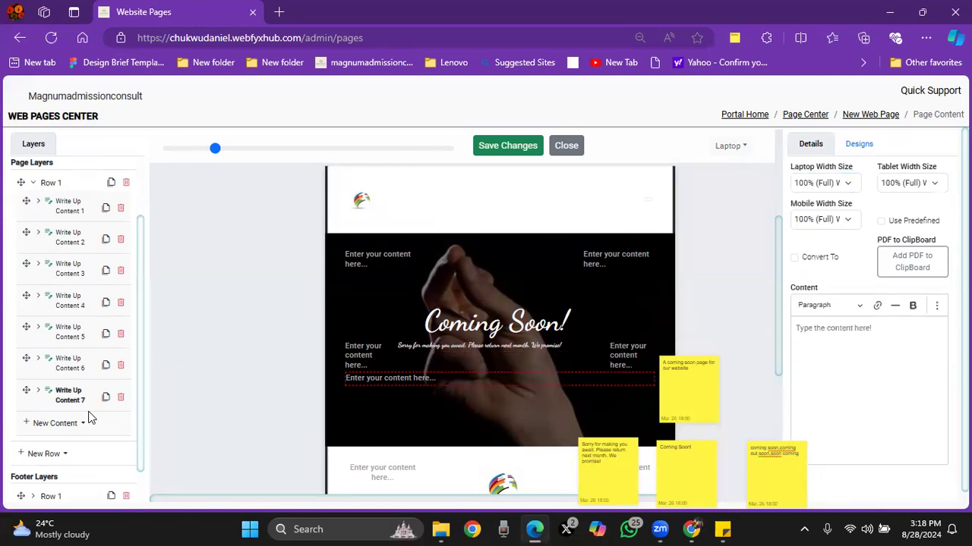
Step: Add an inner row inside the seventh write-up content and insert a plugin content into it
{"action": "left_click", "coordinate": [38, 390]}
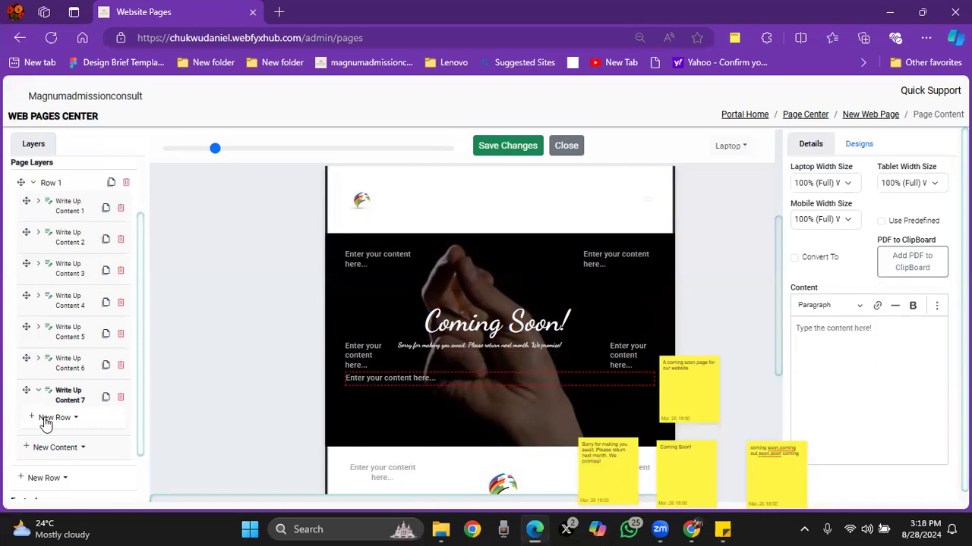
{"action": "left_click", "coordinate": [45, 419]}
{"action": "left_click", "coordinate": [56, 437]}
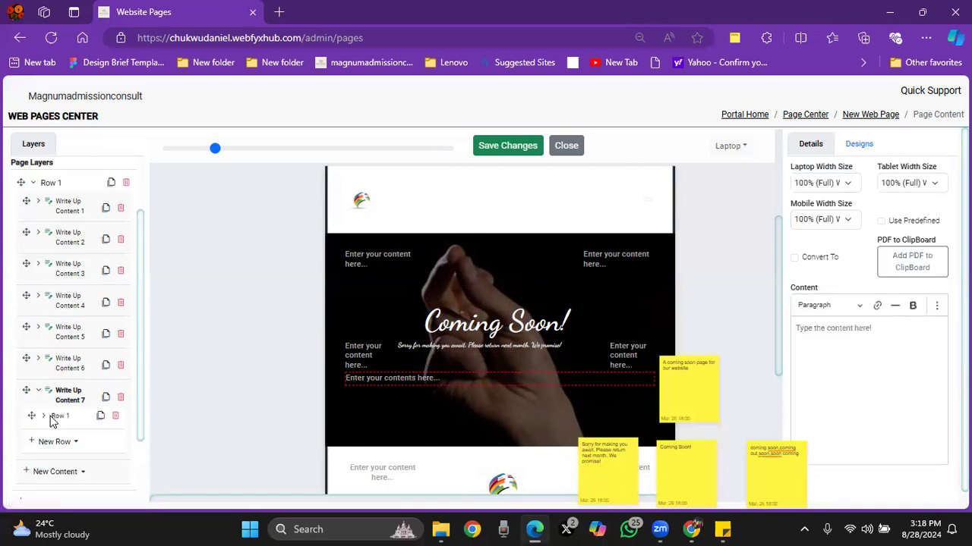
{"action": "left_click", "coordinate": [42, 417]}
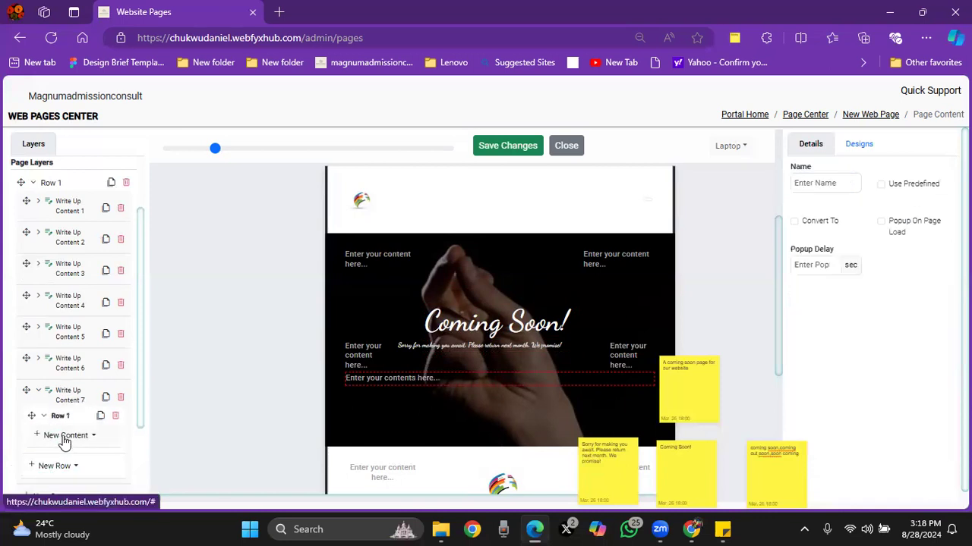
{"action": "left_click", "coordinate": [64, 436]}
{"action": "left_click", "coordinate": [67, 413]}
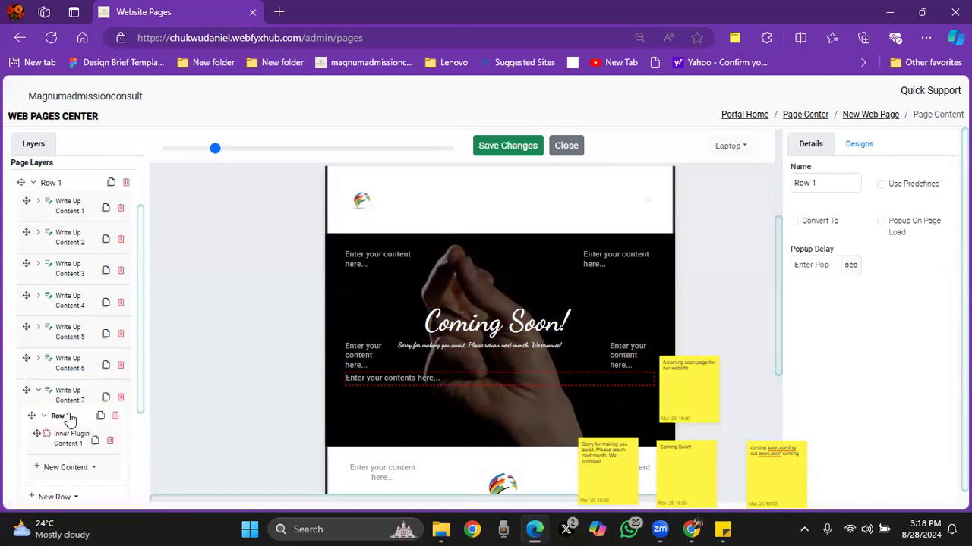
Step: Set the inner plugin content's laptop width to 100% (Full) and choose Count Down as its plugin
{"action": "left_click", "coordinate": [68, 441]}
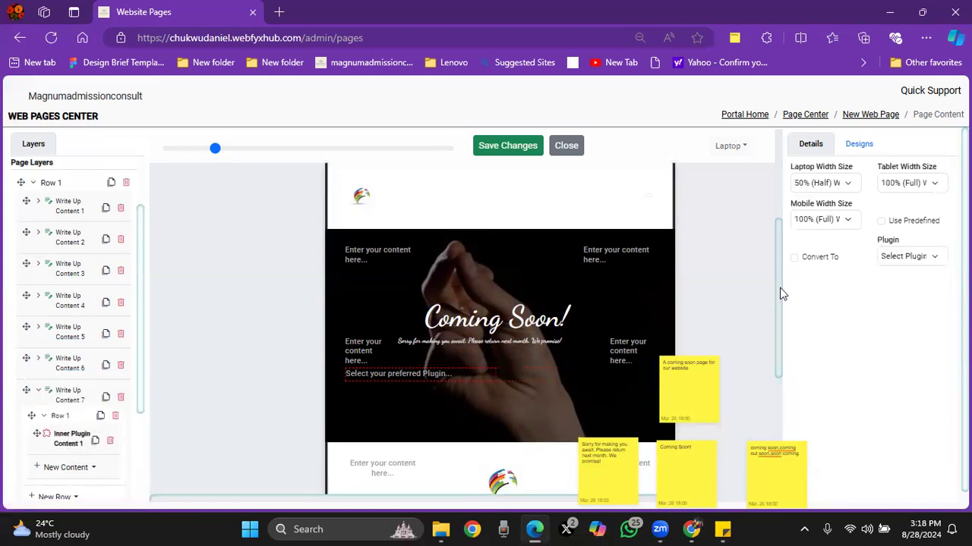
{"action": "scroll", "coordinate": [780, 287], "scroll_direction": "down", "scroll_amount": 1}
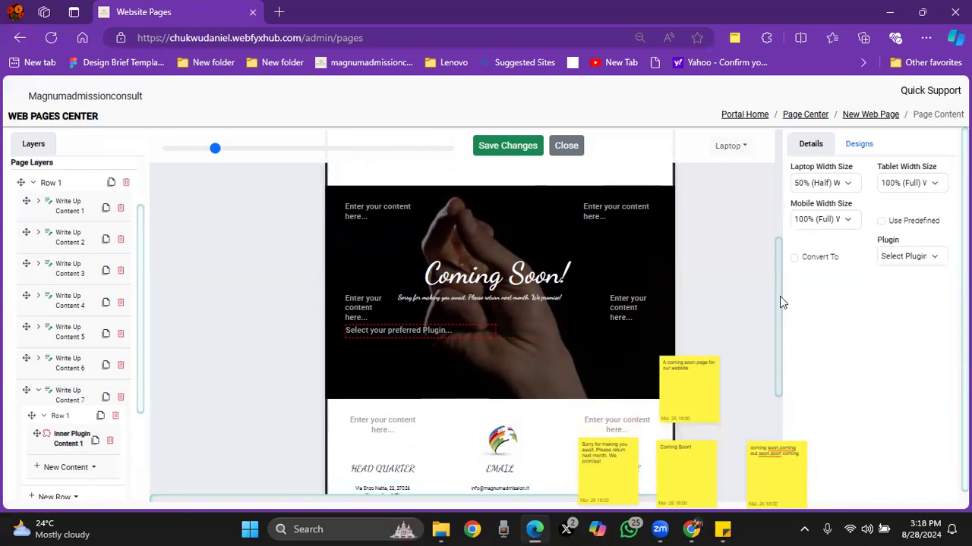
{"action": "left_click", "coordinate": [845, 186]}
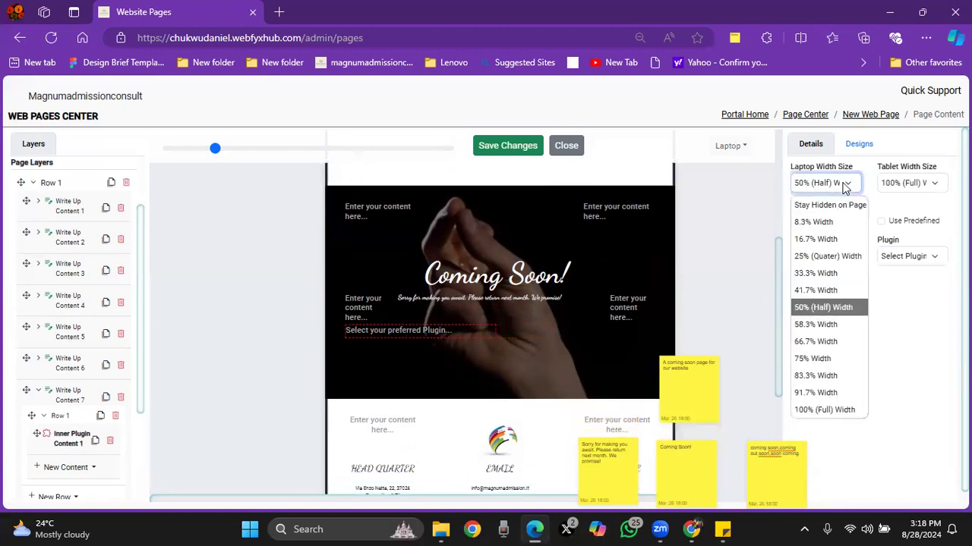
{"action": "left_click", "coordinate": [827, 411]}
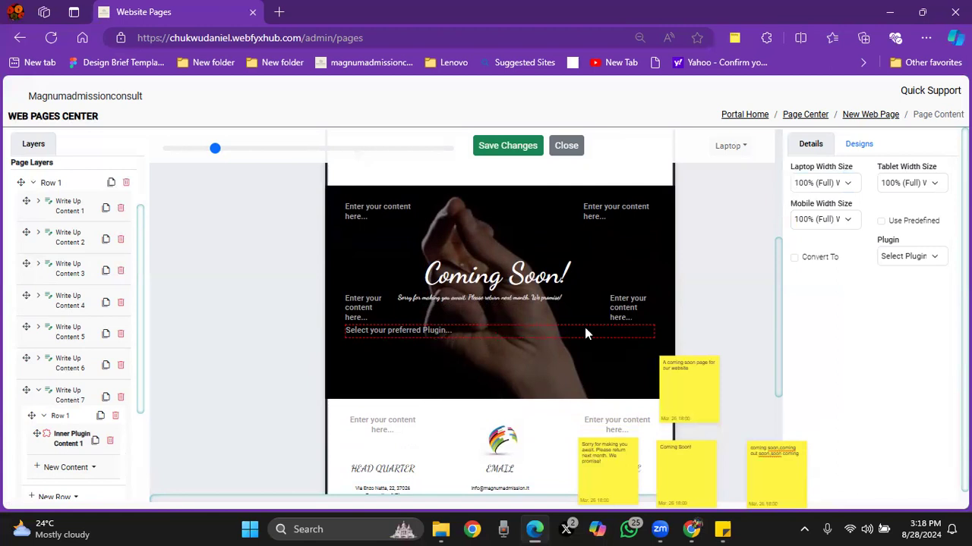
{"action": "left_click", "coordinate": [910, 261]}
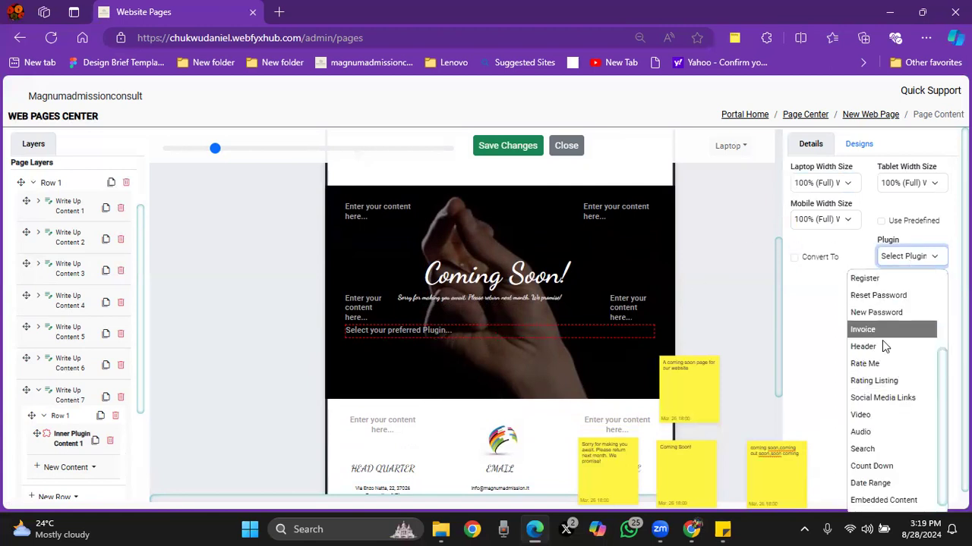
{"action": "left_click", "coordinate": [878, 465]}
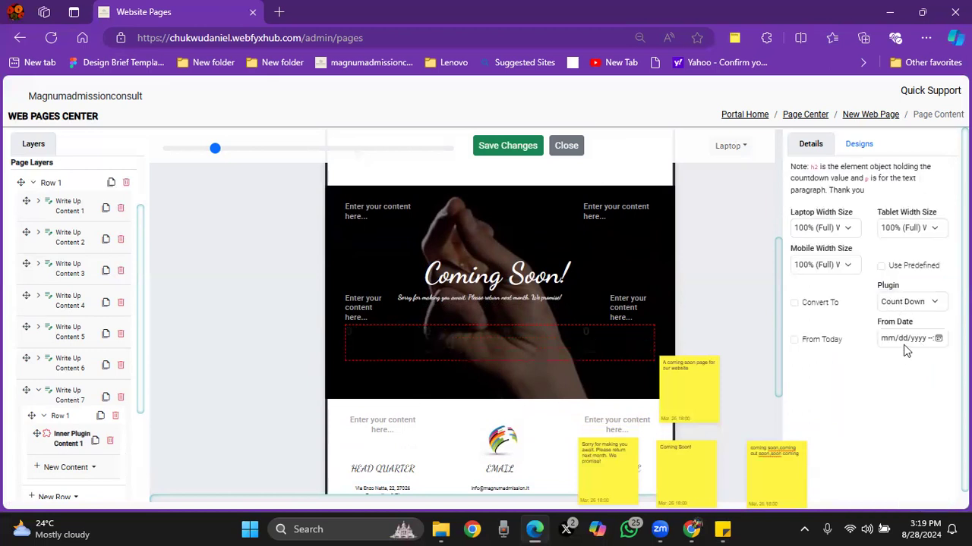
Step: Set the countdown plugin's From Date to September 1, 2024
{"action": "scroll", "coordinate": [905, 350], "scroll_direction": "down", "scroll_amount": 1}
{"action": "left_click", "coordinate": [913, 328]}
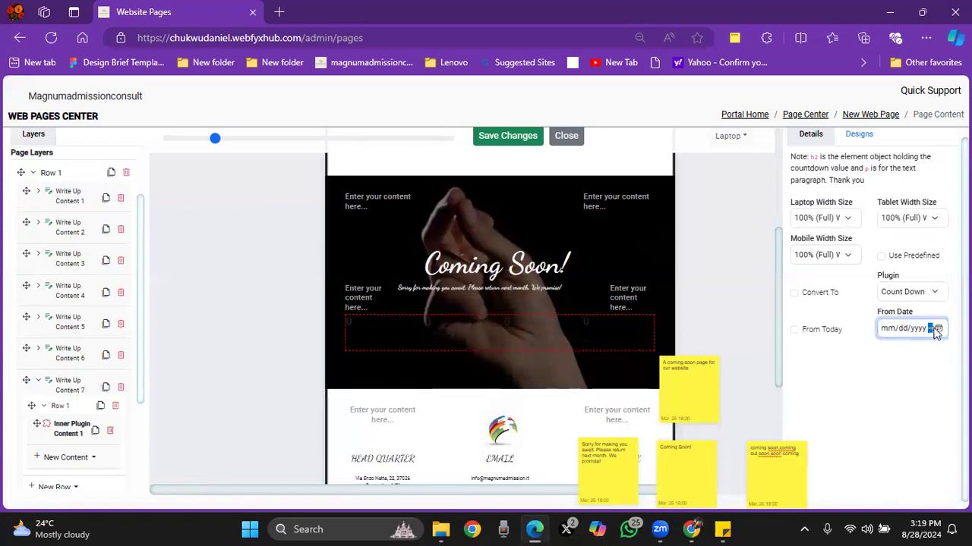
{"action": "left_click", "coordinate": [937, 328]}
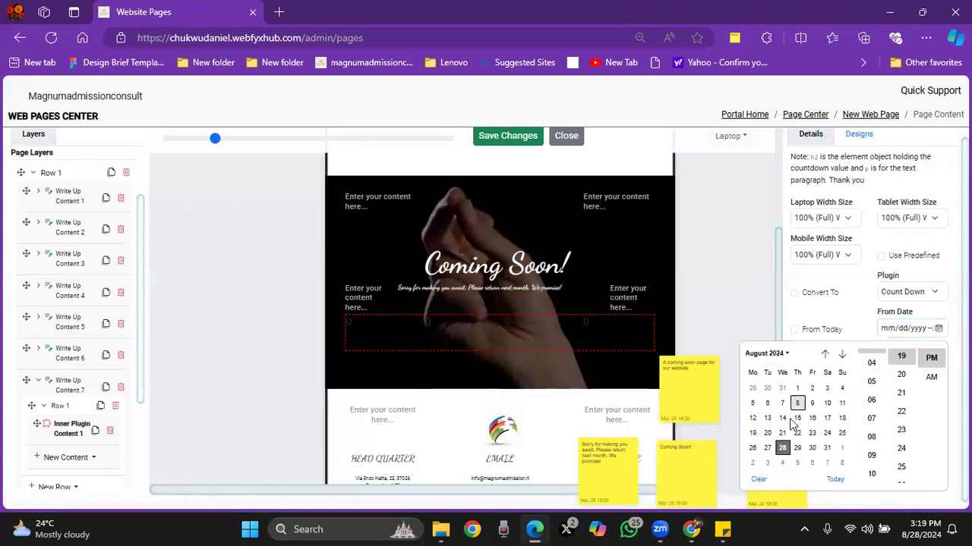
{"action": "scroll", "coordinate": [816, 413], "scroll_direction": "down", "scroll_amount": 1}
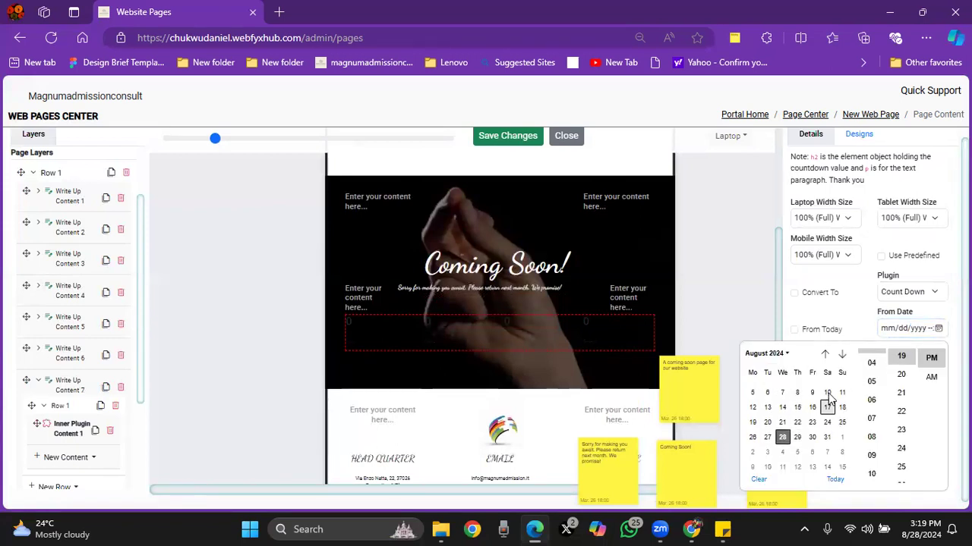
{"action": "left_click", "coordinate": [841, 354]}
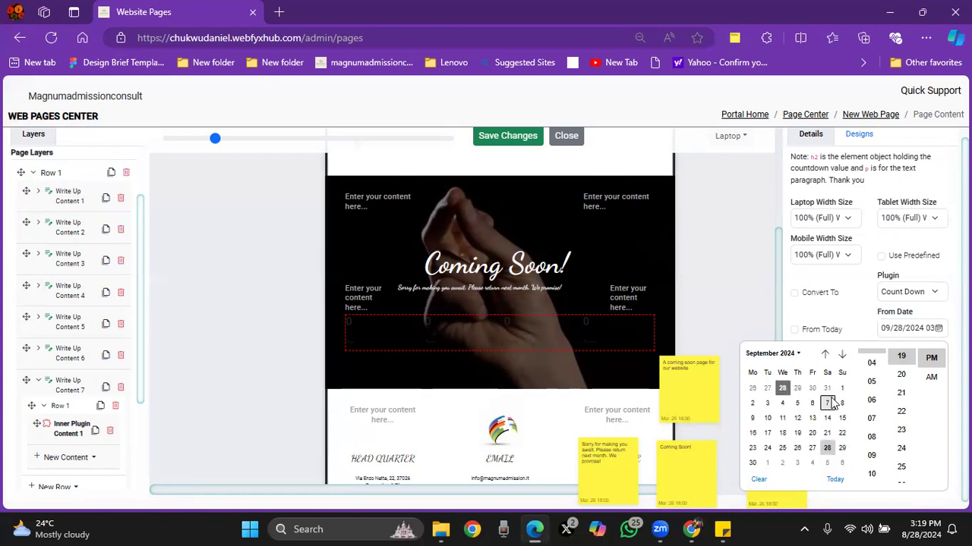
{"action": "left_click", "coordinate": [841, 390]}
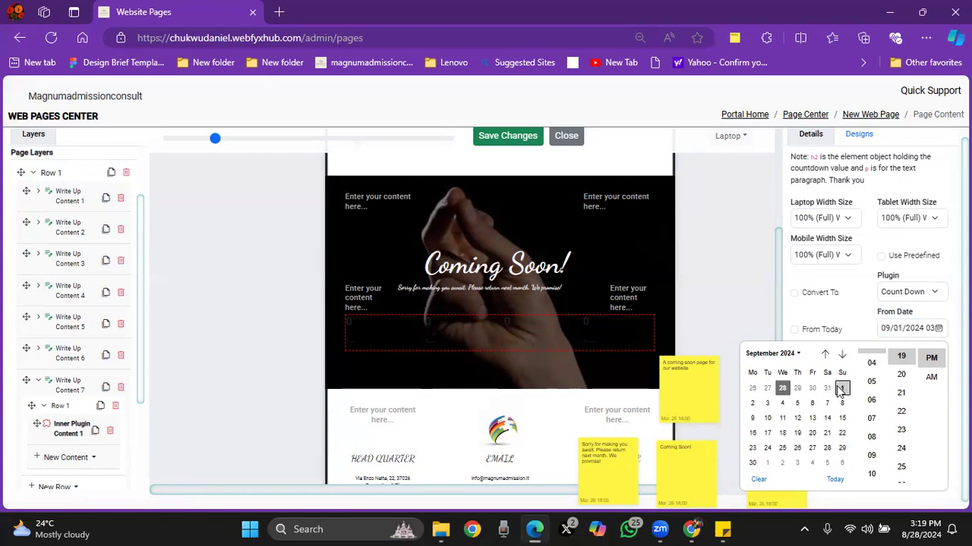
Step: Set the time of the countdown's From Date to 12:00 AM
{"action": "scroll", "coordinate": [871, 402], "scroll_direction": "up", "scroll_amount": 3}
{"action": "scroll", "coordinate": [873, 422], "scroll_direction": "down", "scroll_amount": 1}
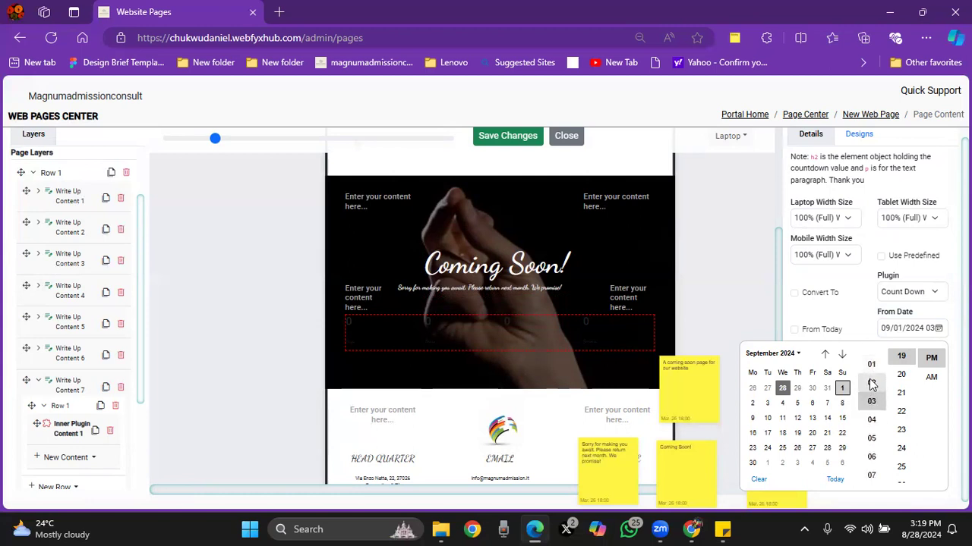
{"action": "scroll", "coordinate": [872, 414], "scroll_direction": "down", "scroll_amount": 3}
{"action": "scroll", "coordinate": [873, 449], "scroll_direction": "down", "scroll_amount": 3}
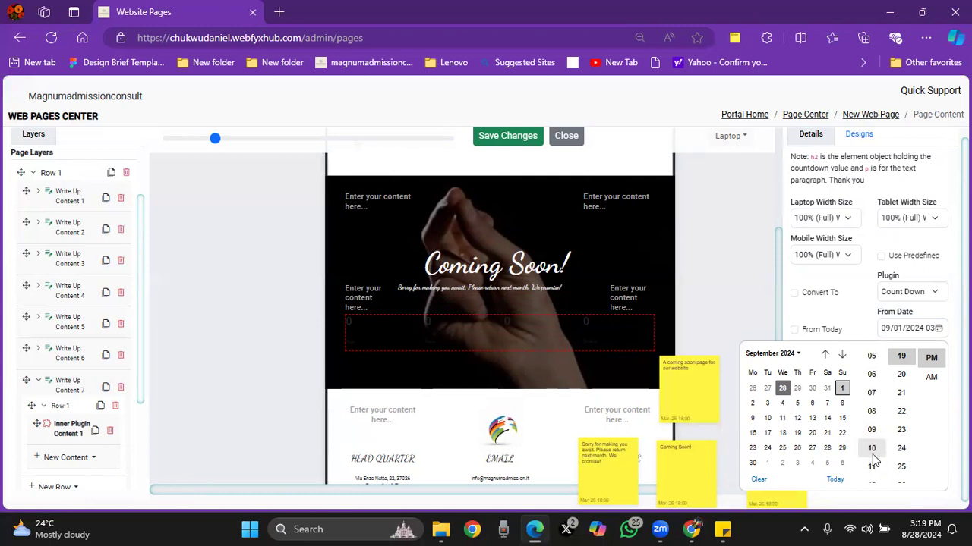
{"action": "left_click", "coordinate": [872, 429]}
{"action": "scroll", "coordinate": [901, 416], "scroll_direction": "down", "scroll_amount": 2}
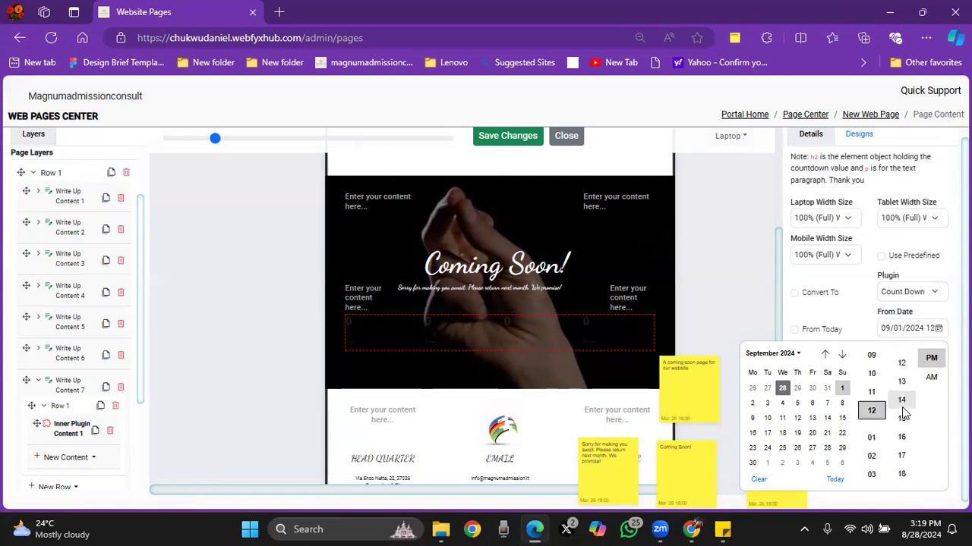
{"action": "scroll", "coordinate": [901, 421], "scroll_direction": "down", "scroll_amount": 10}
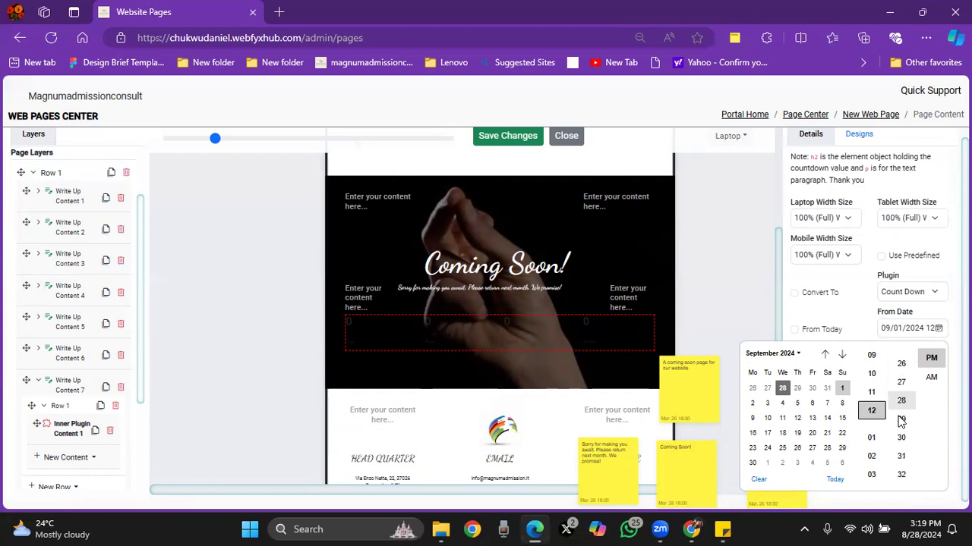
{"action": "scroll", "coordinate": [901, 421], "scroll_direction": "down", "scroll_amount": 6}
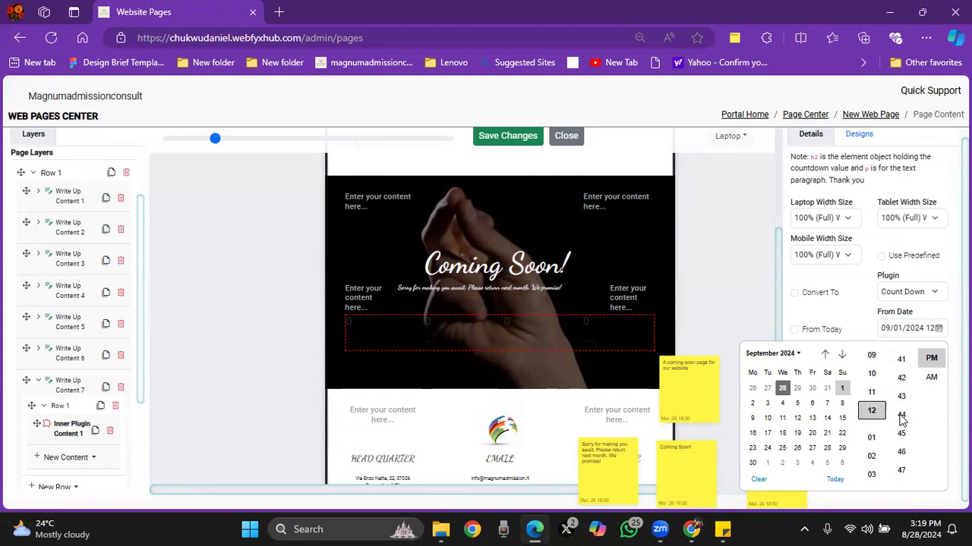
{"action": "scroll", "coordinate": [901, 419], "scroll_direction": "down", "scroll_amount": 3}
{"action": "left_click", "coordinate": [901, 413]}
{"action": "left_click", "coordinate": [932, 377]}
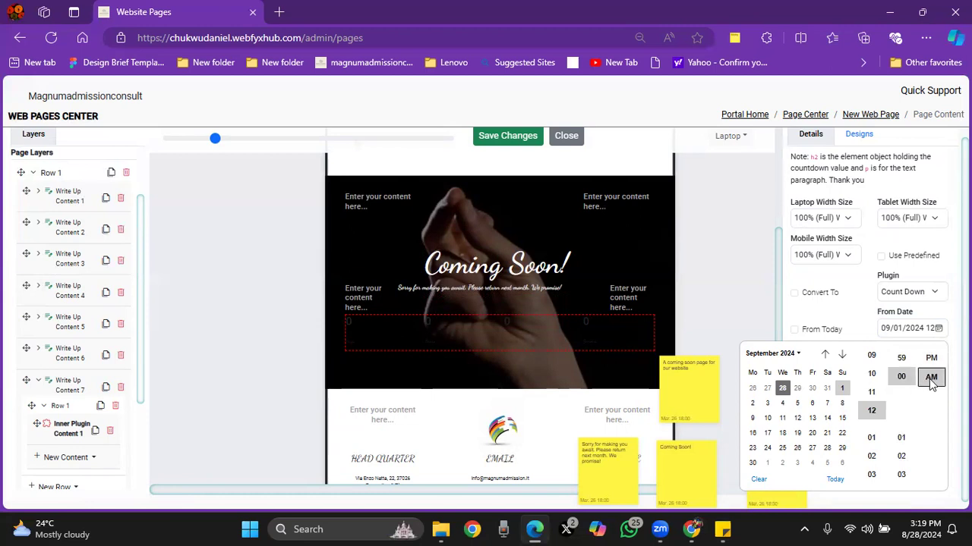
{"action": "left_click", "coordinate": [859, 322]}
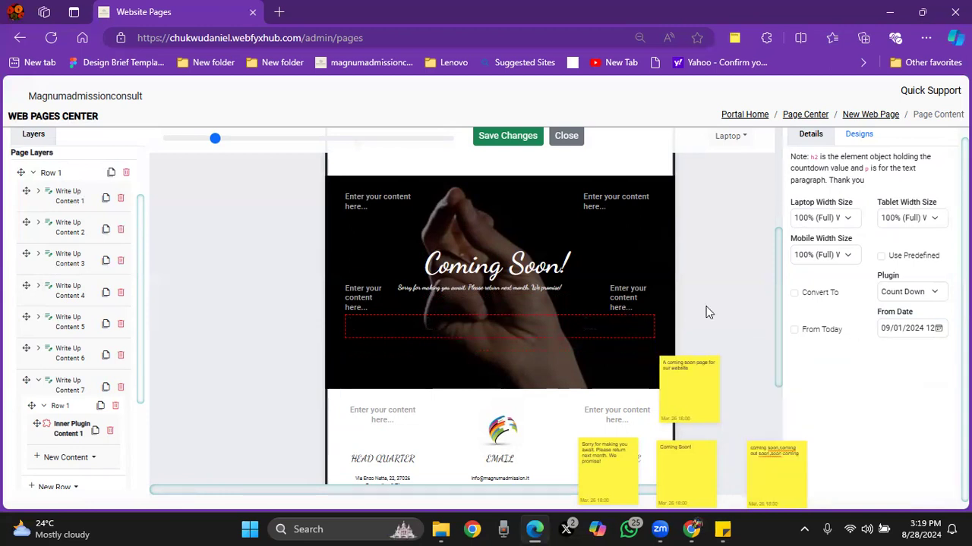
Step: Style the countdown plugin with a near-white text colour (RGB 249, 240, 240) and the Dancing Script font
{"action": "left_click", "coordinate": [860, 135]}
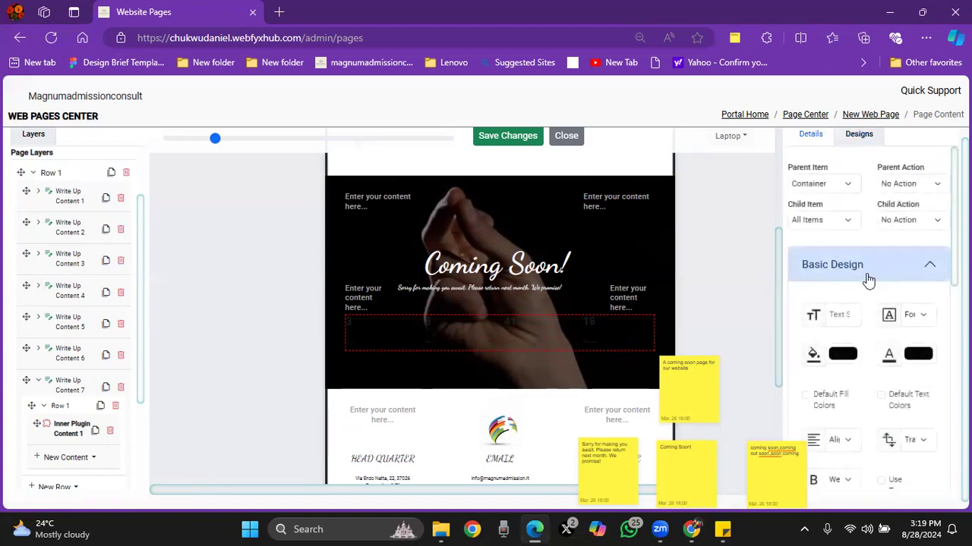
{"action": "left_click", "coordinate": [918, 354]}
{"action": "left_click_drag", "start_coordinate": [823, 380], "coordinate": [817, 371]}
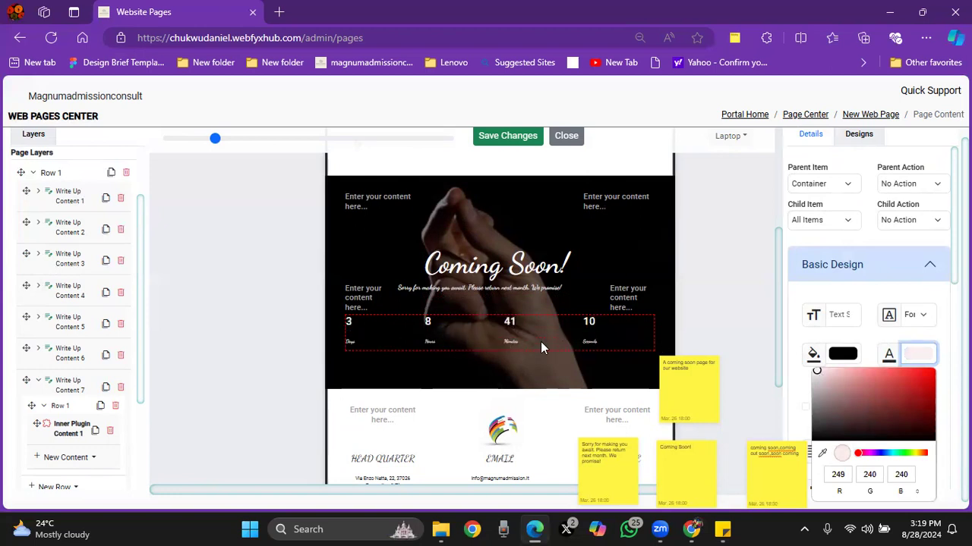
{"action": "left_click", "coordinate": [915, 314]}
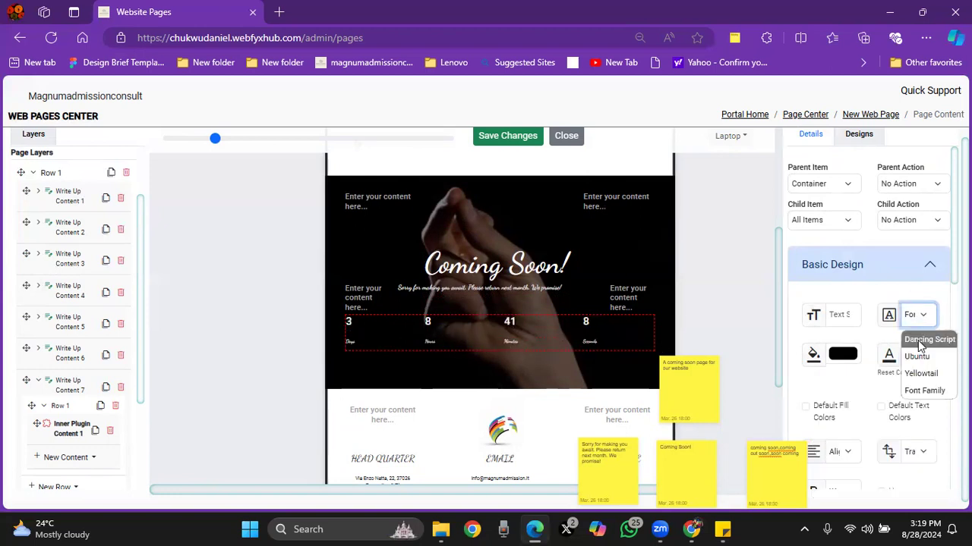
{"action": "left_click", "coordinate": [920, 342]}
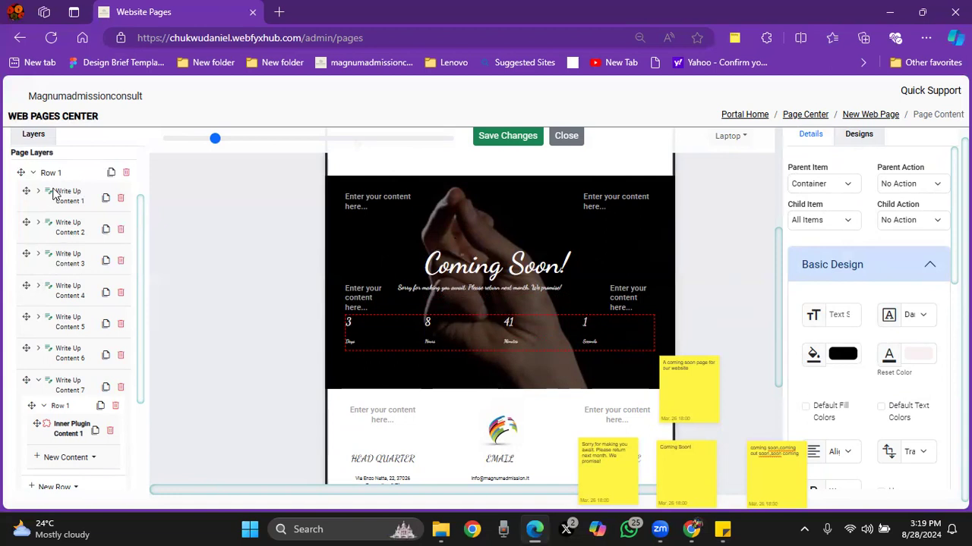
Step: Set the alignment of the page layer's Row 1 to center
{"action": "left_click", "coordinate": [36, 173]}
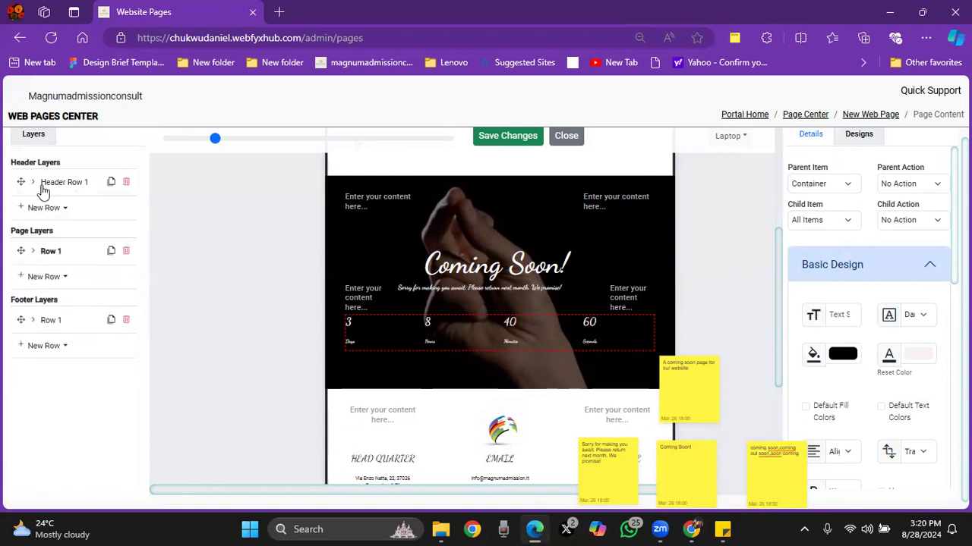
{"action": "left_click", "coordinate": [48, 253]}
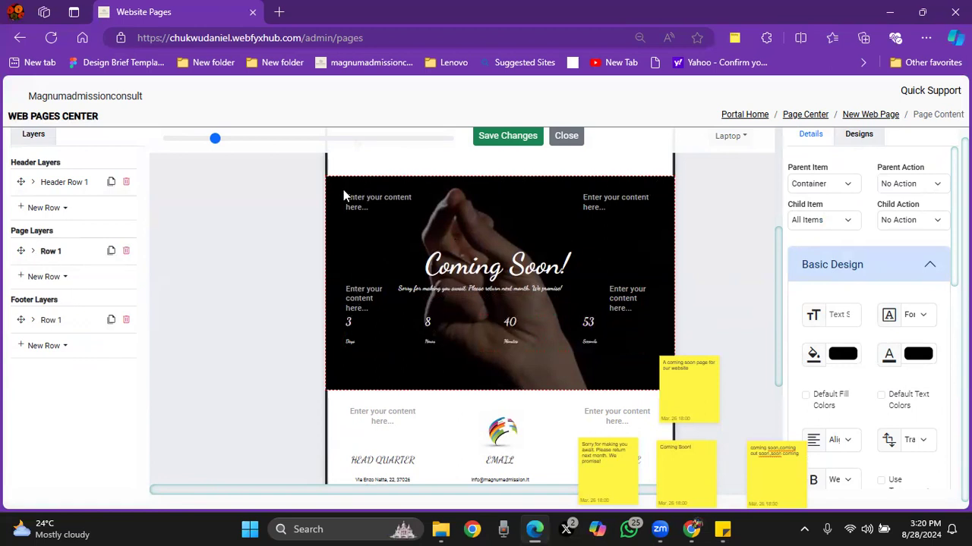
{"action": "left_click", "coordinate": [836, 444]}
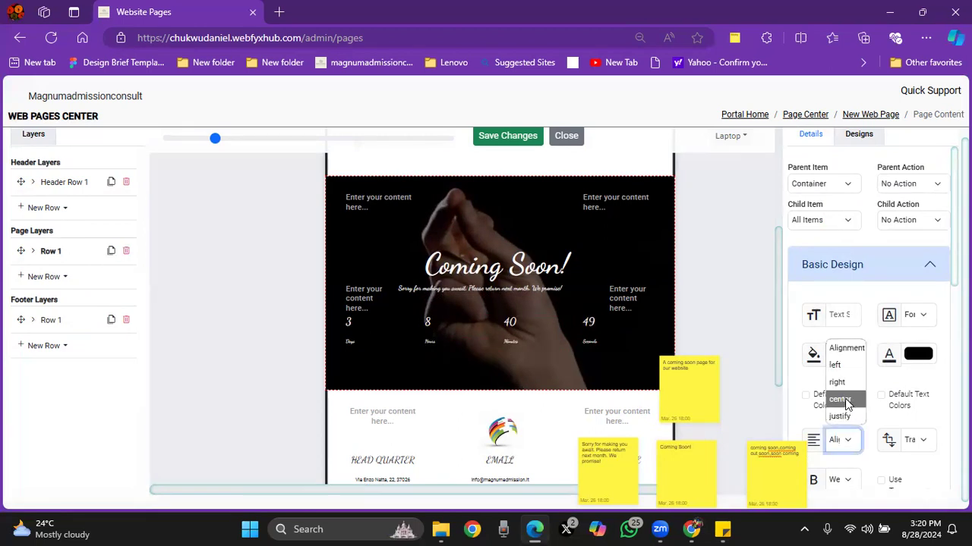
{"action": "left_click", "coordinate": [839, 400]}
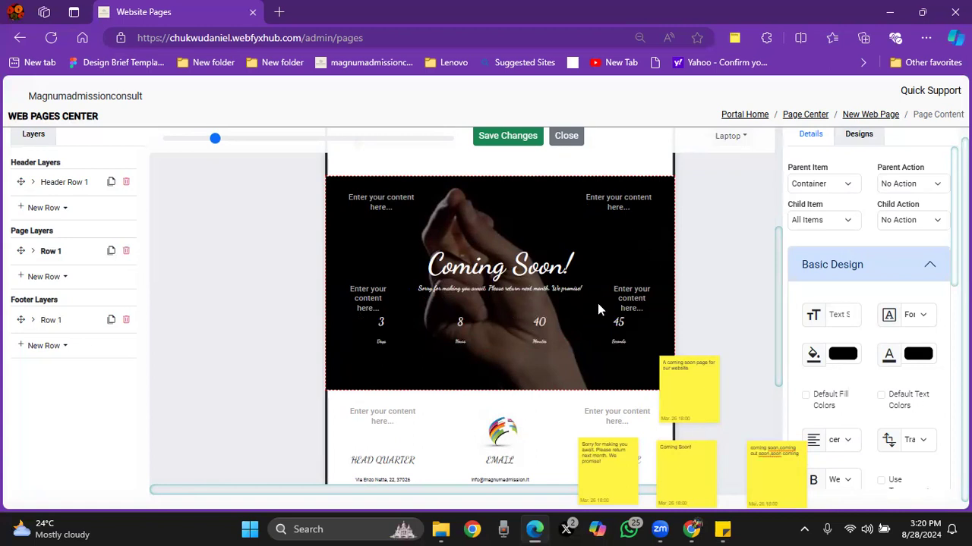
Step: Save the page content changes and close the content editor
{"action": "left_click_drag", "start_coordinate": [778, 332], "coordinate": [778, 277]}
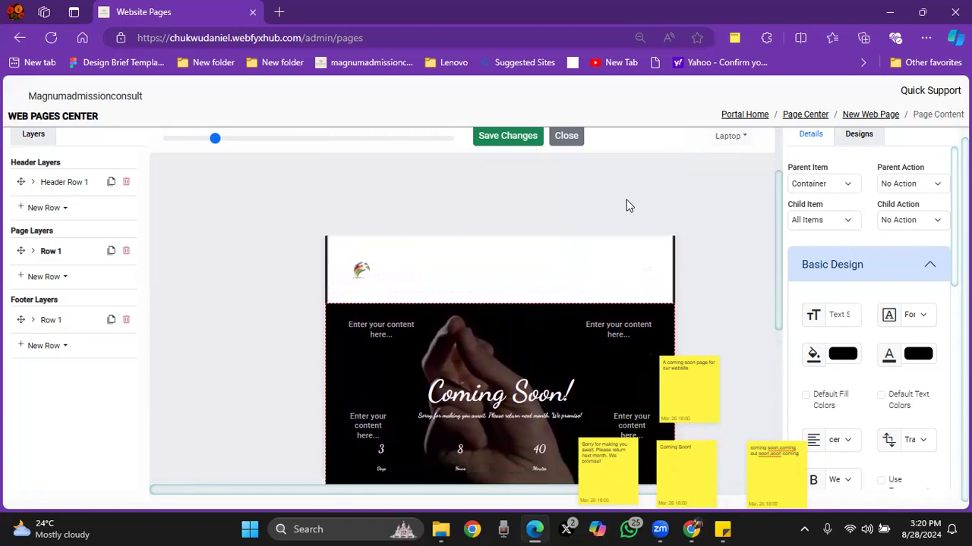
{"action": "left_click", "coordinate": [512, 136]}
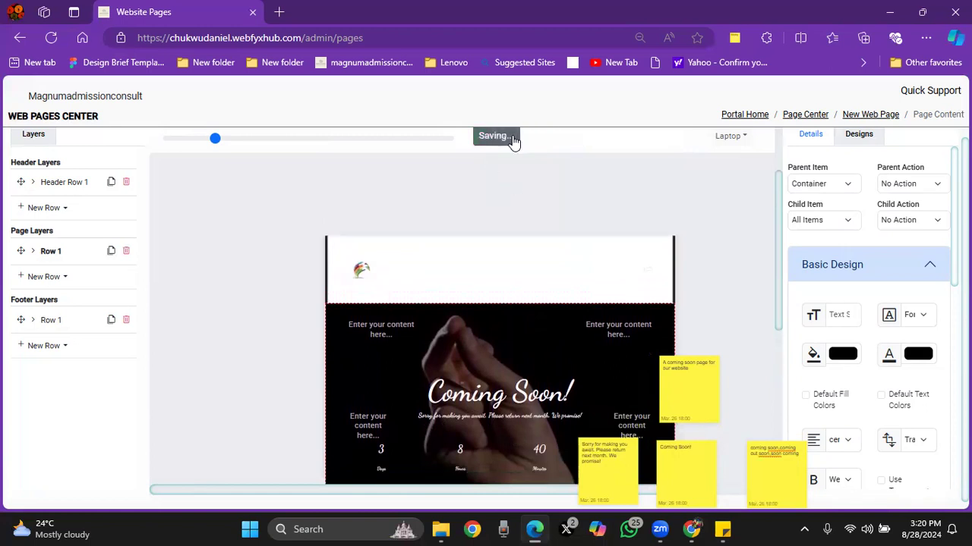
{"action": "left_click", "coordinate": [569, 138]}
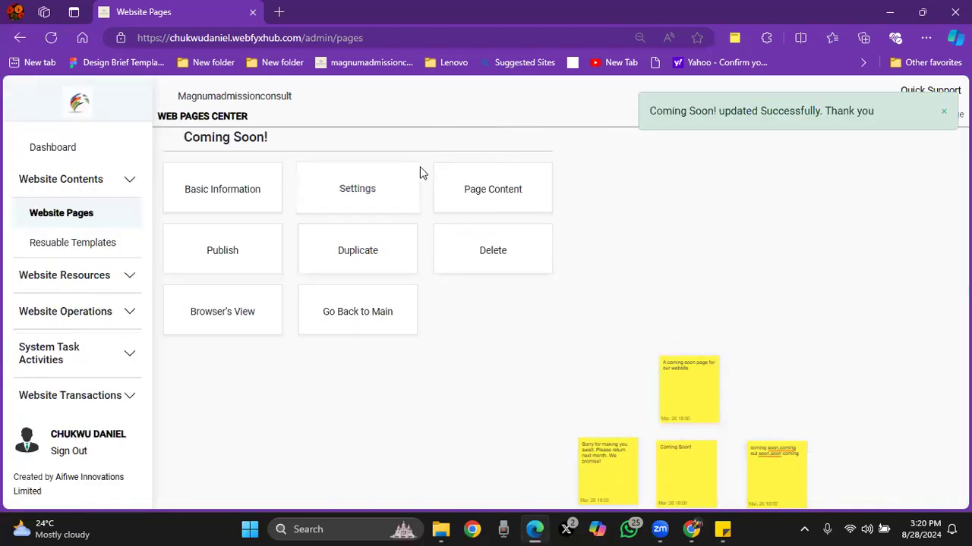
Step: Update the Coming Soon! page's settings with only Show Footer enabled and return to the page details
{"action": "left_click", "coordinate": [362, 195]}
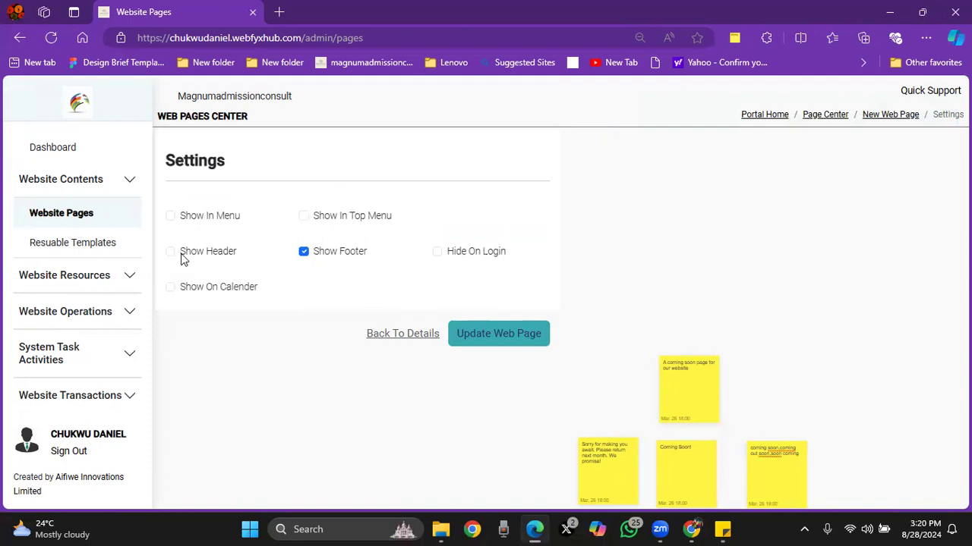
{"action": "left_click", "coordinate": [497, 334]}
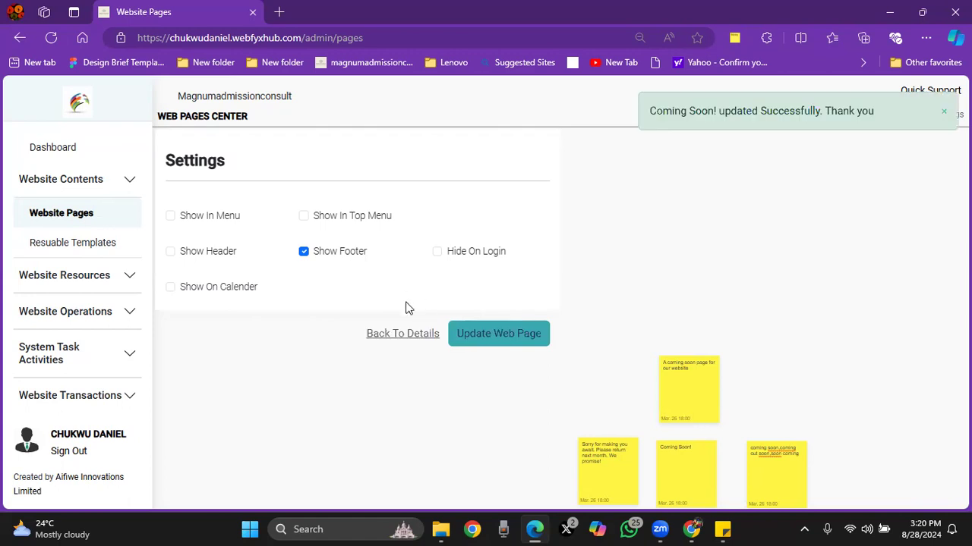
{"action": "left_click", "coordinate": [392, 334]}
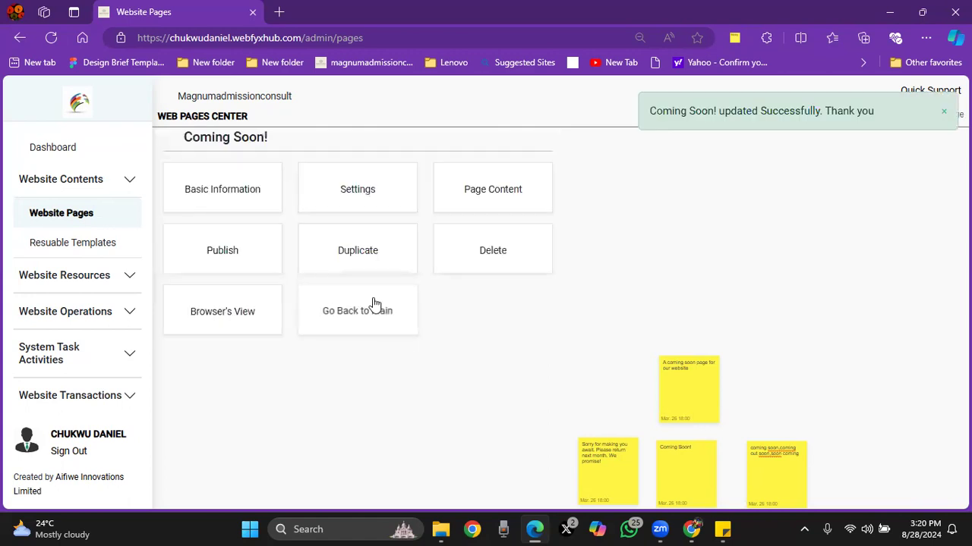
Step: Open the Coming Soon! page in the browser's view and examine its layout and countdown, dismissing sticky notes that cover it
{"action": "left_click", "coordinate": [207, 315]}
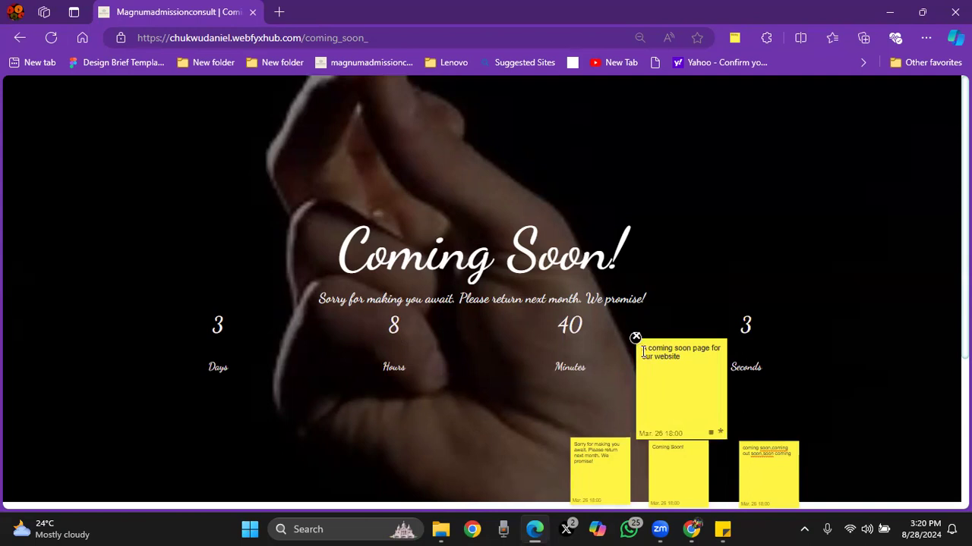
{"action": "left_click", "coordinate": [635, 339]}
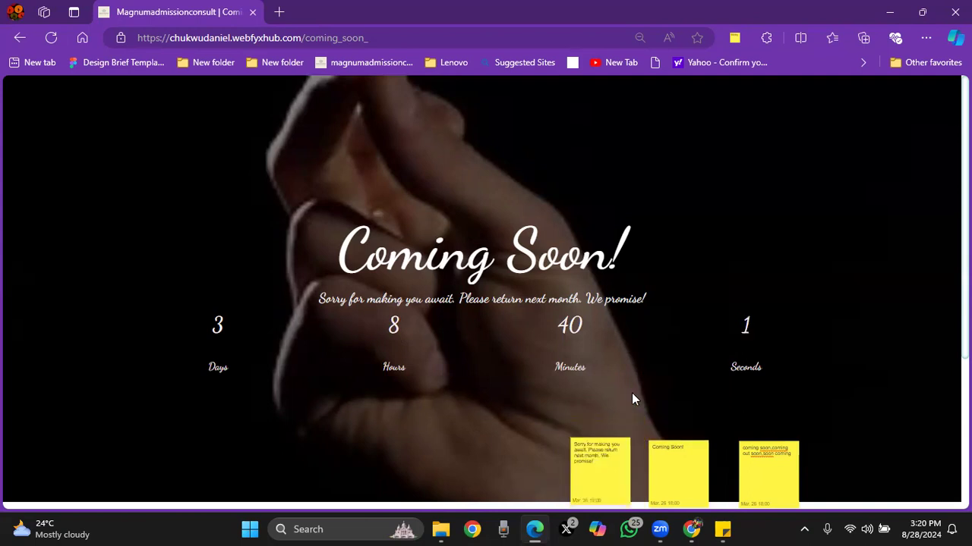
{"action": "scroll", "coordinate": [485, 293], "scroll_direction": "down", "scroll_amount": 3}
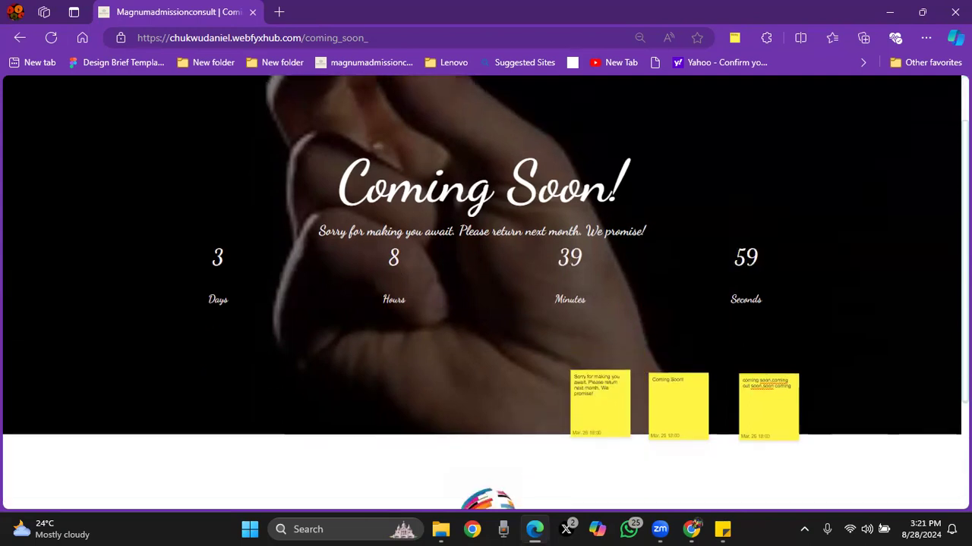
{"action": "scroll", "coordinate": [485, 292], "scroll_direction": "up", "scroll_amount": 3}
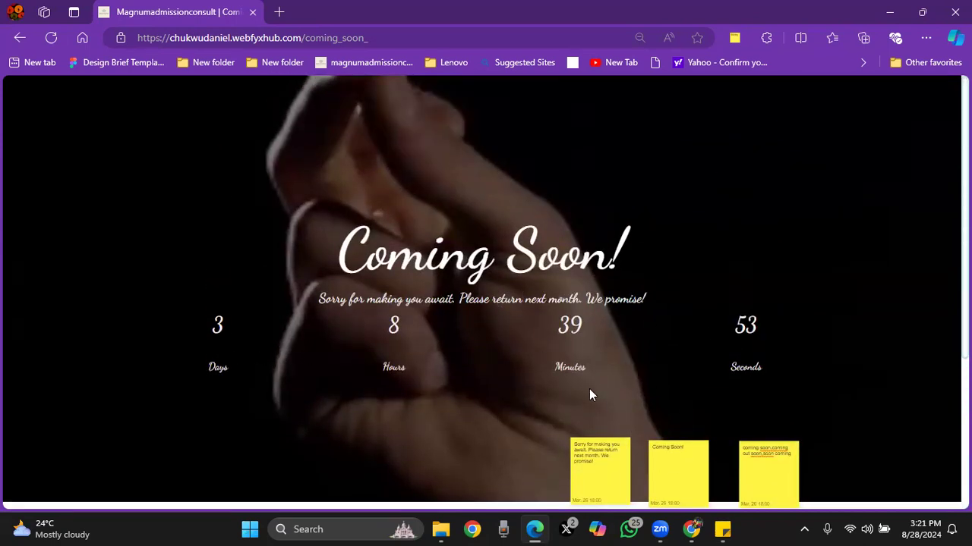
{"action": "mouse_move", "coordinate": [584, 405]}
{"action": "left_click", "coordinate": [555, 418]}
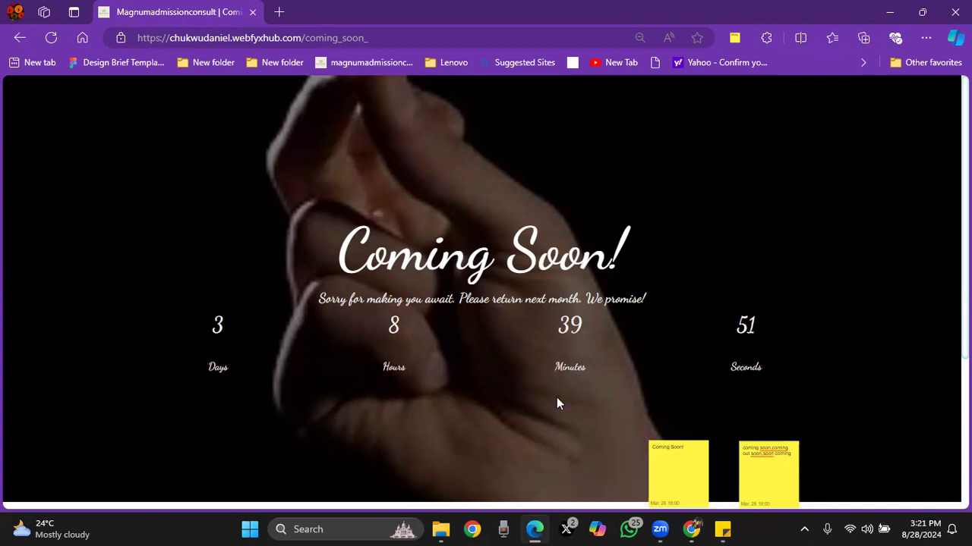